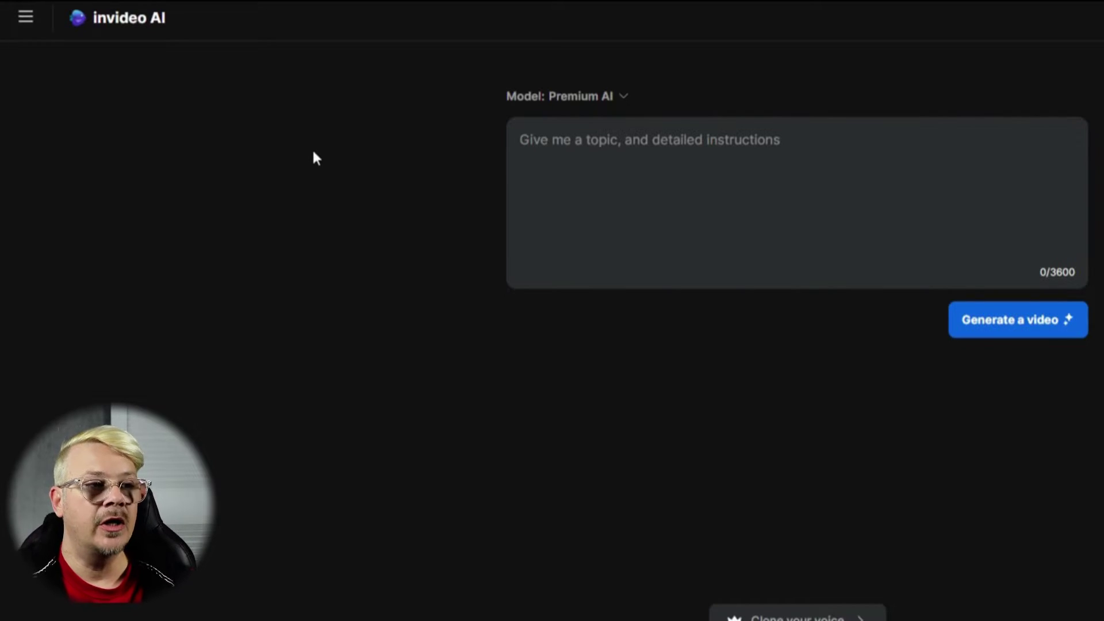
Go to the Voices page under Plugins via the sidebar menu
left_click(34, 30)
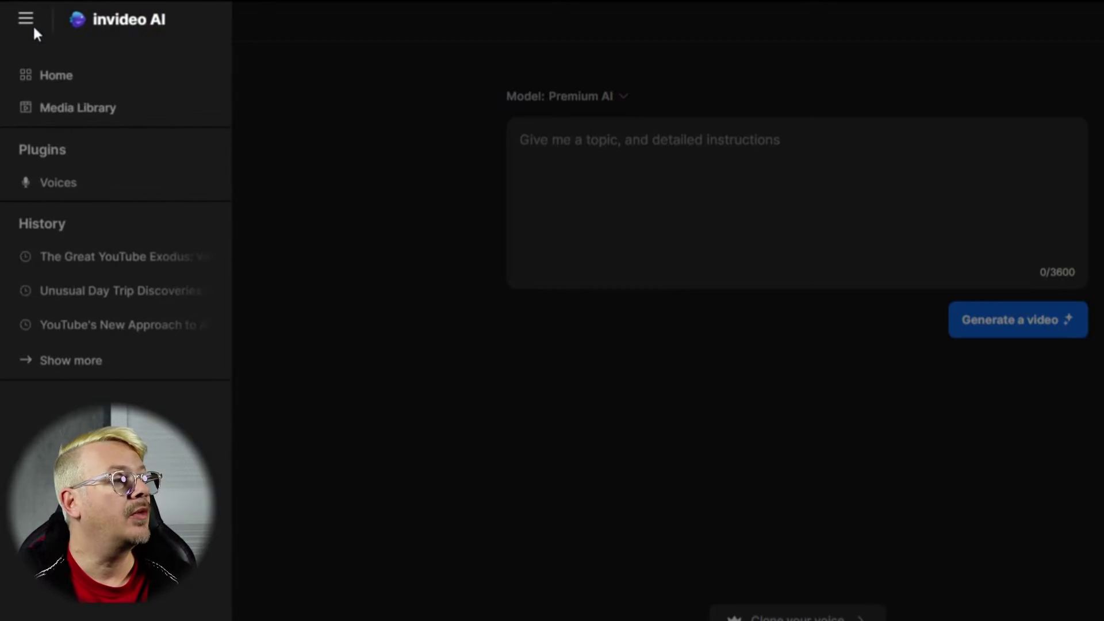
left_click(61, 185)
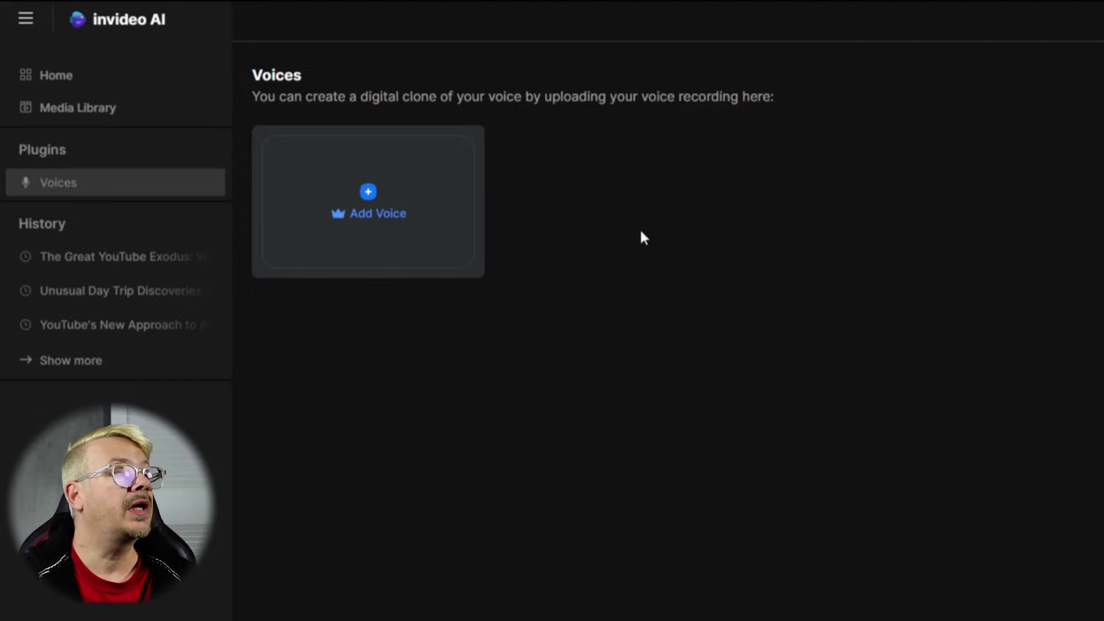
Add a new voice from the 93-second recording and tick all four sample confirmations
left_click(371, 214)
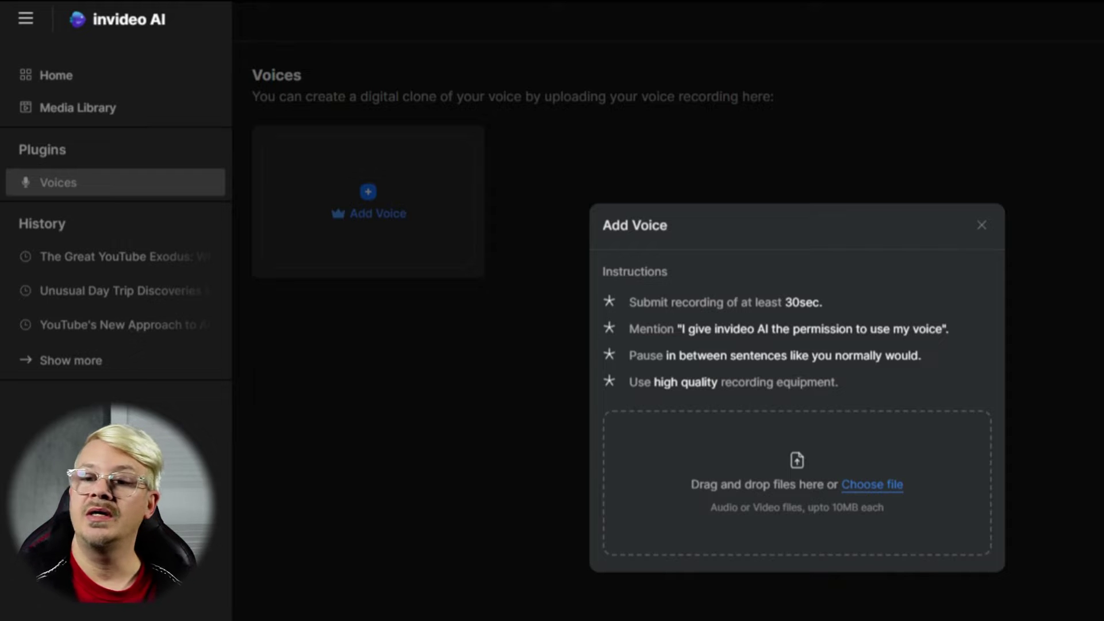
left_click_drag(818, 257, 757, 437)
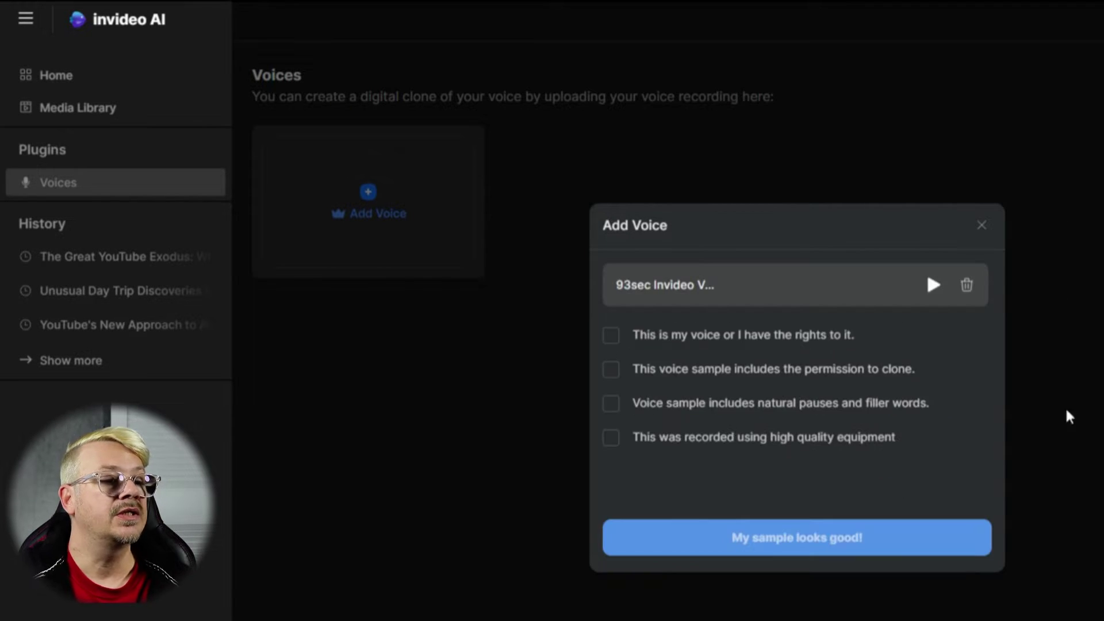
left_click(610, 339)
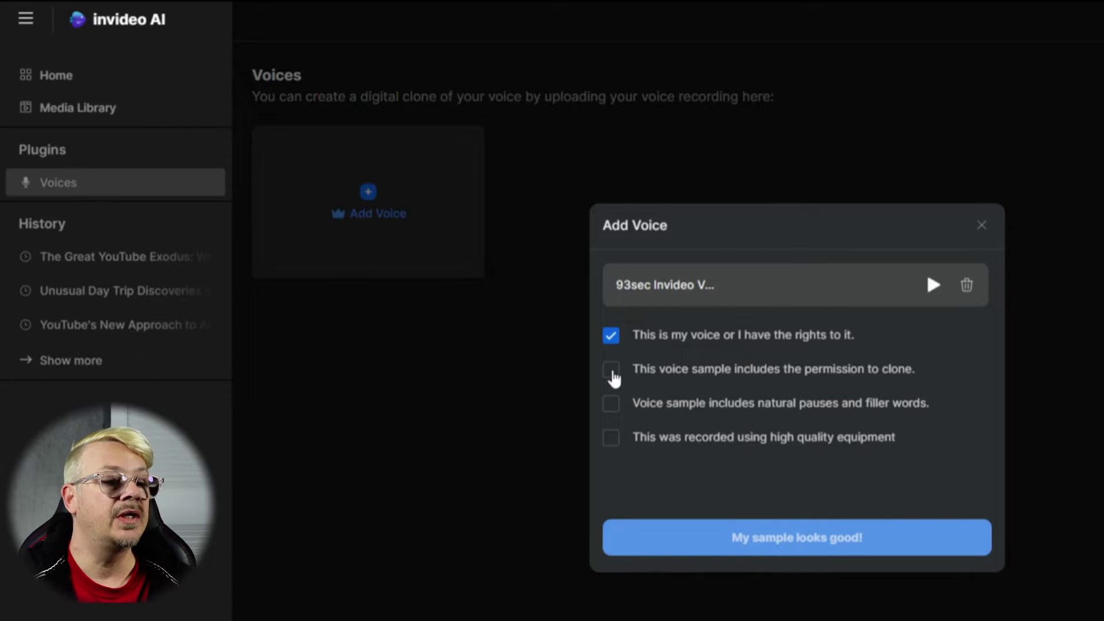
left_click(613, 375)
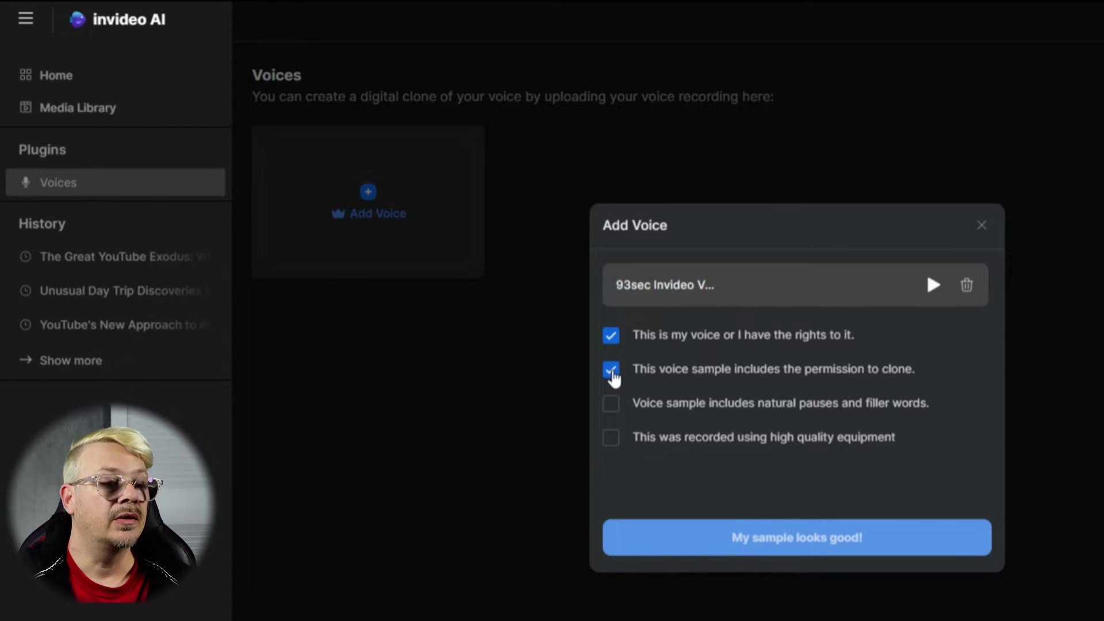
left_click(611, 414)
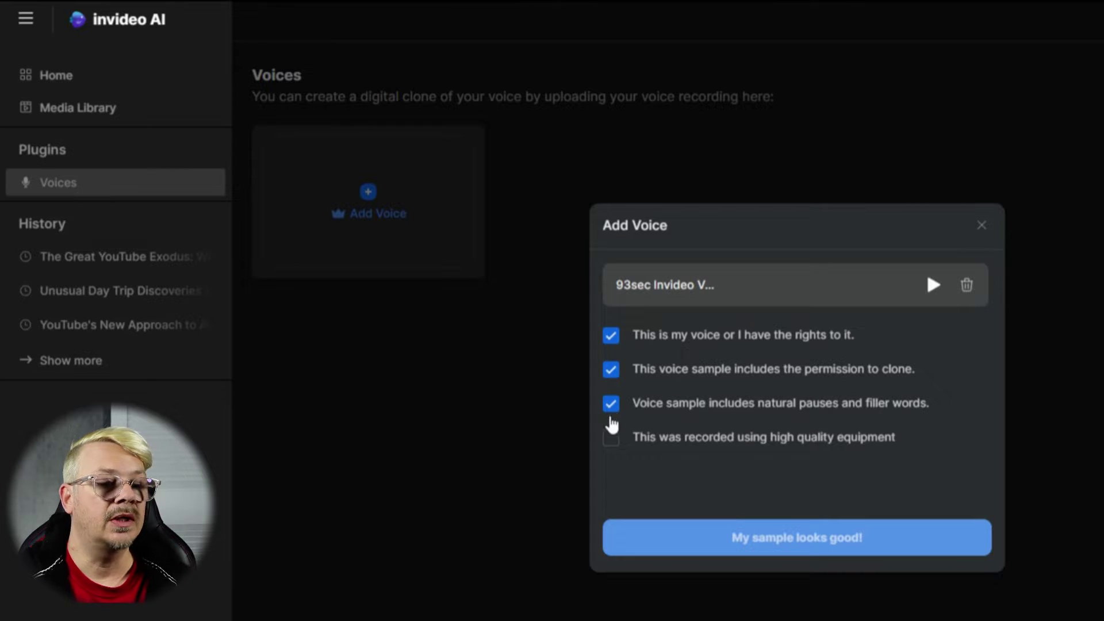
left_click(611, 440)
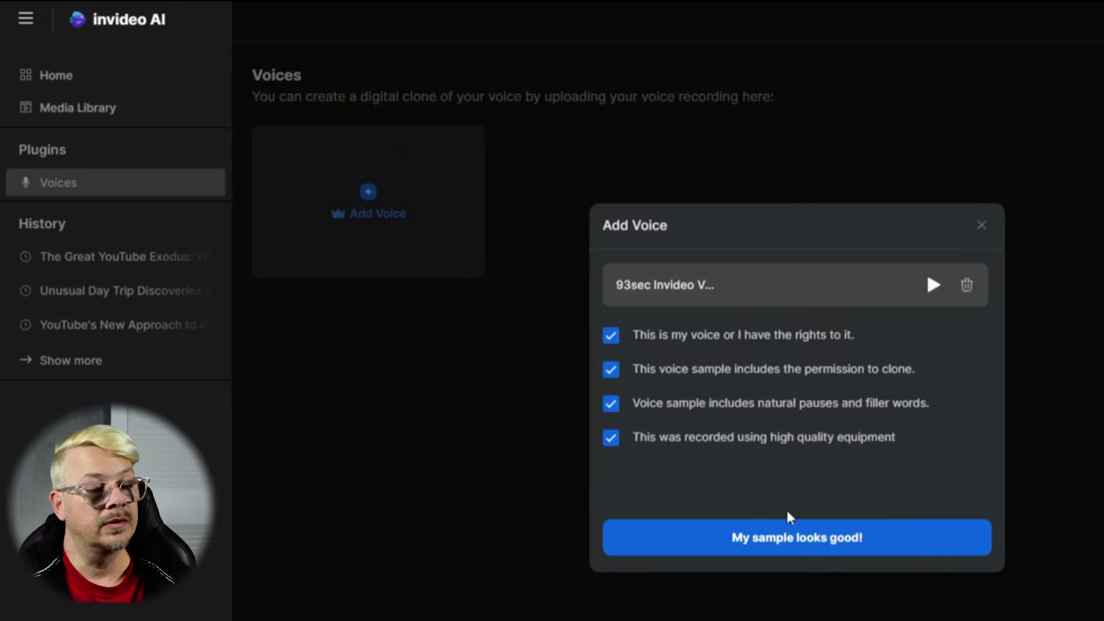
Submit the sample for cloning, rename Voice 1 to 'Bob', and use it in a new prompt
left_click(789, 541)
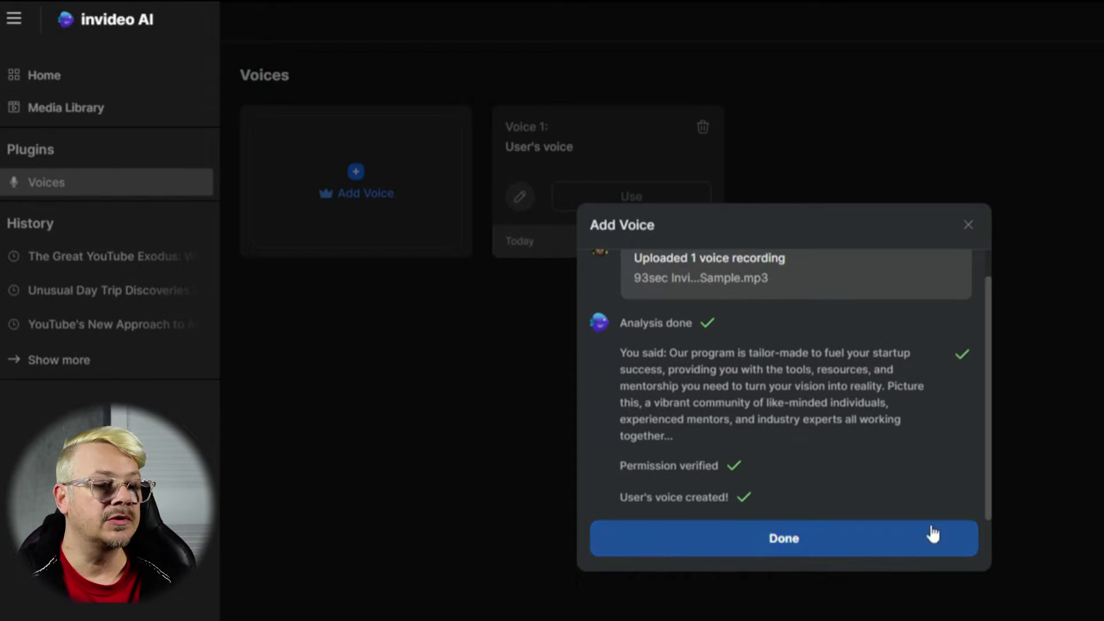
left_click(770, 555)
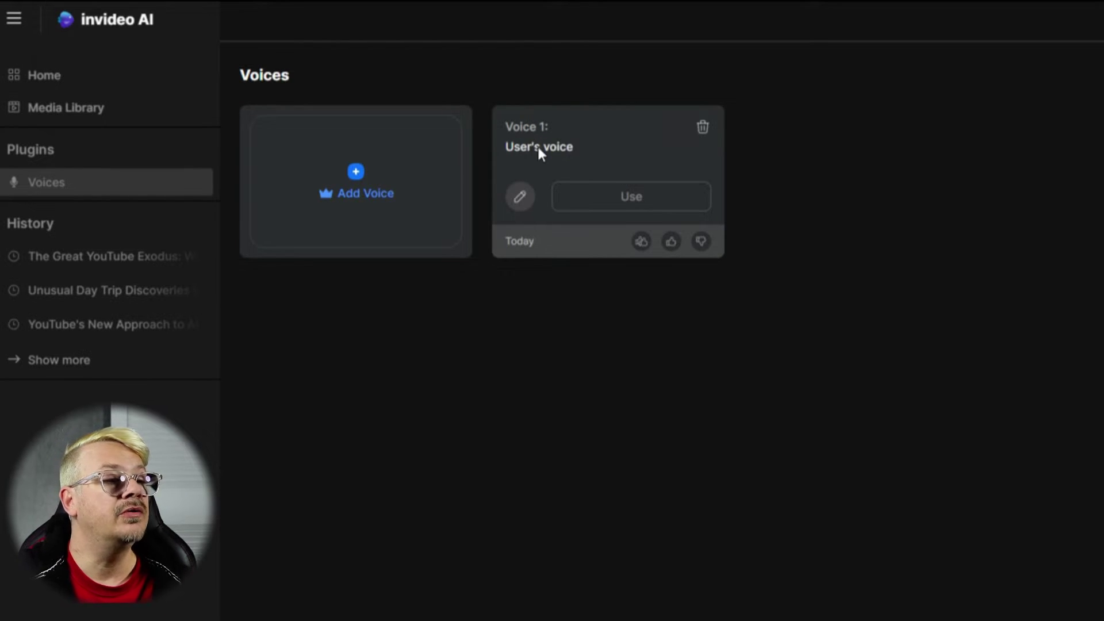
left_click(519, 196)
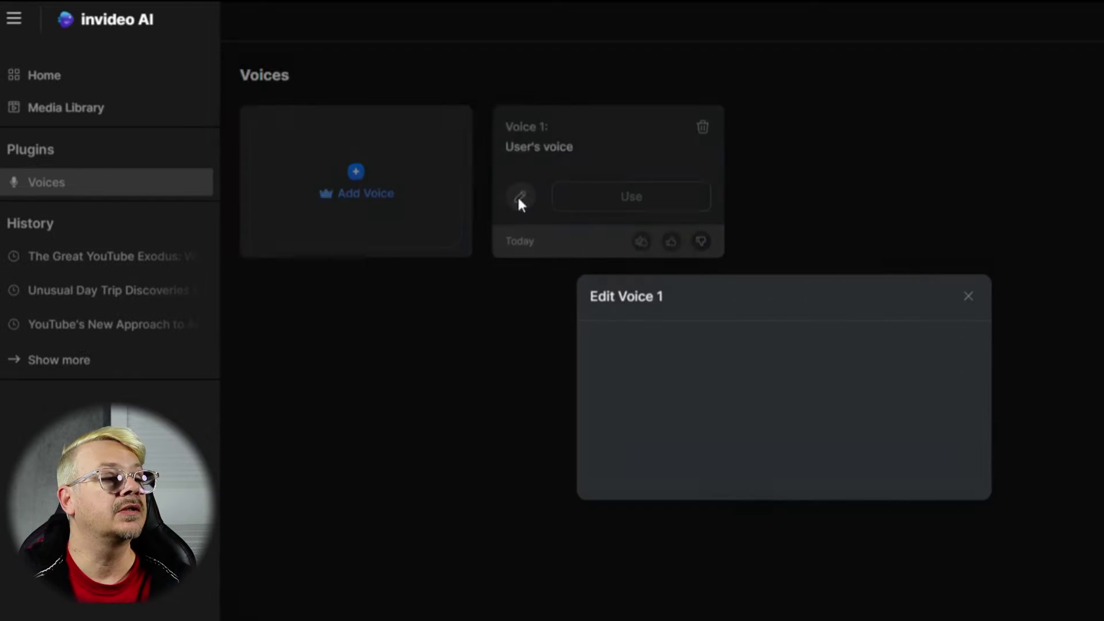
type("Bob")
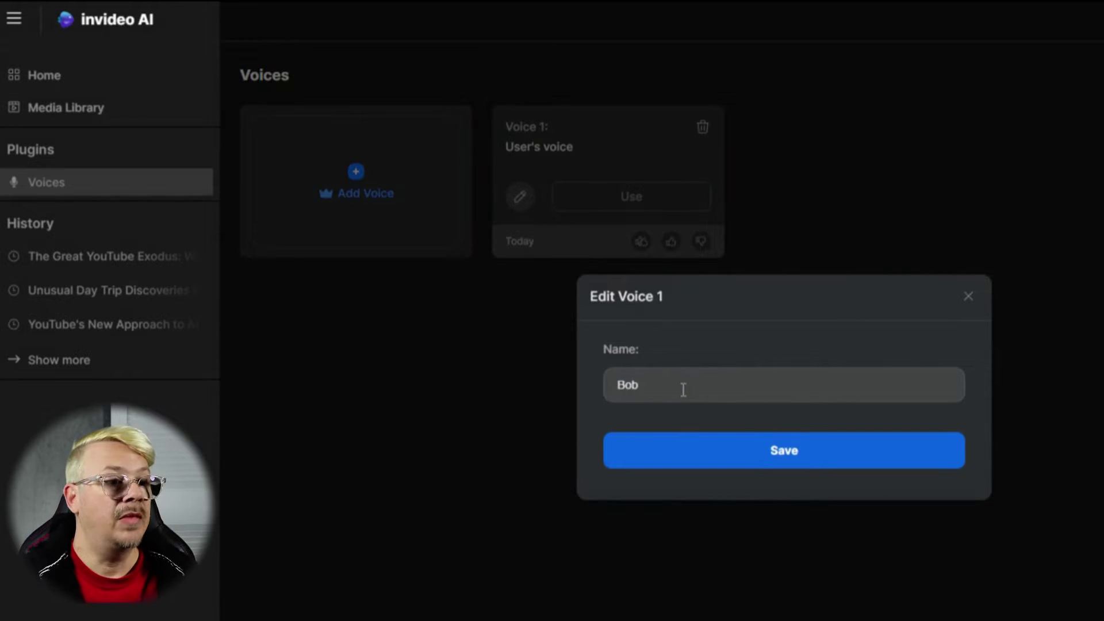
left_click(762, 461)
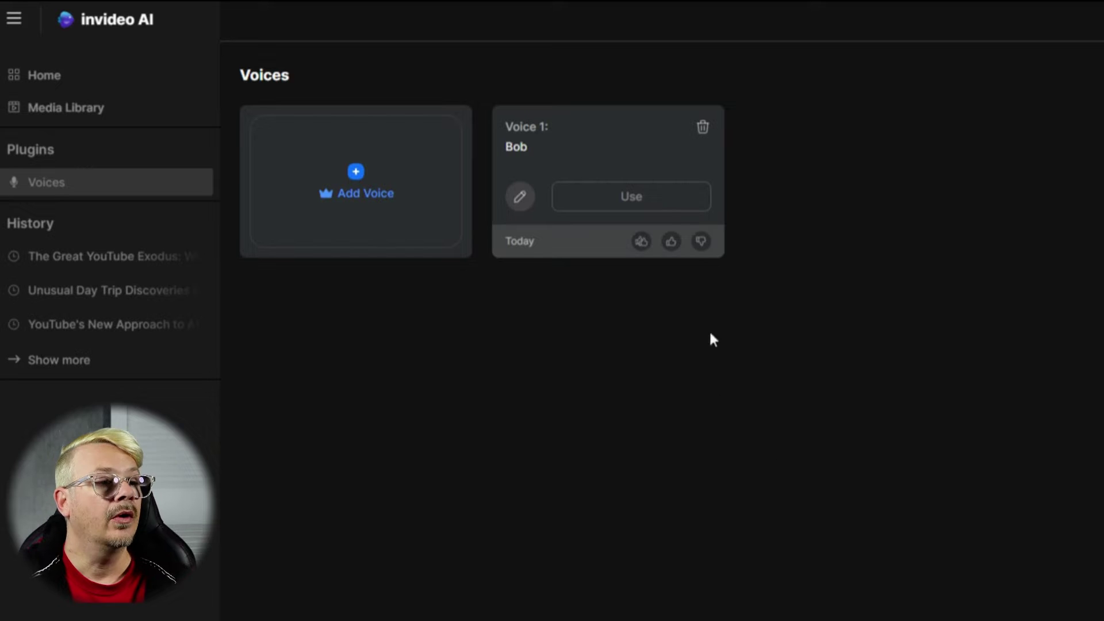
left_click(656, 208)
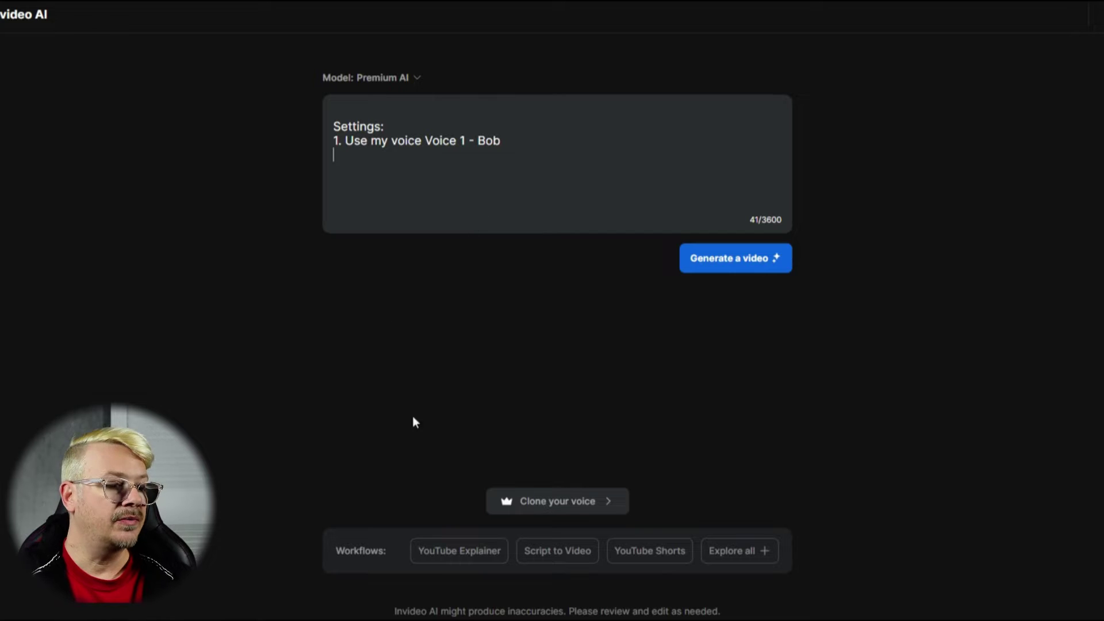
Set up a 1-minute YouTube Explainer about Baltimore, Maryland with casual, humorous directions
left_click(461, 558)
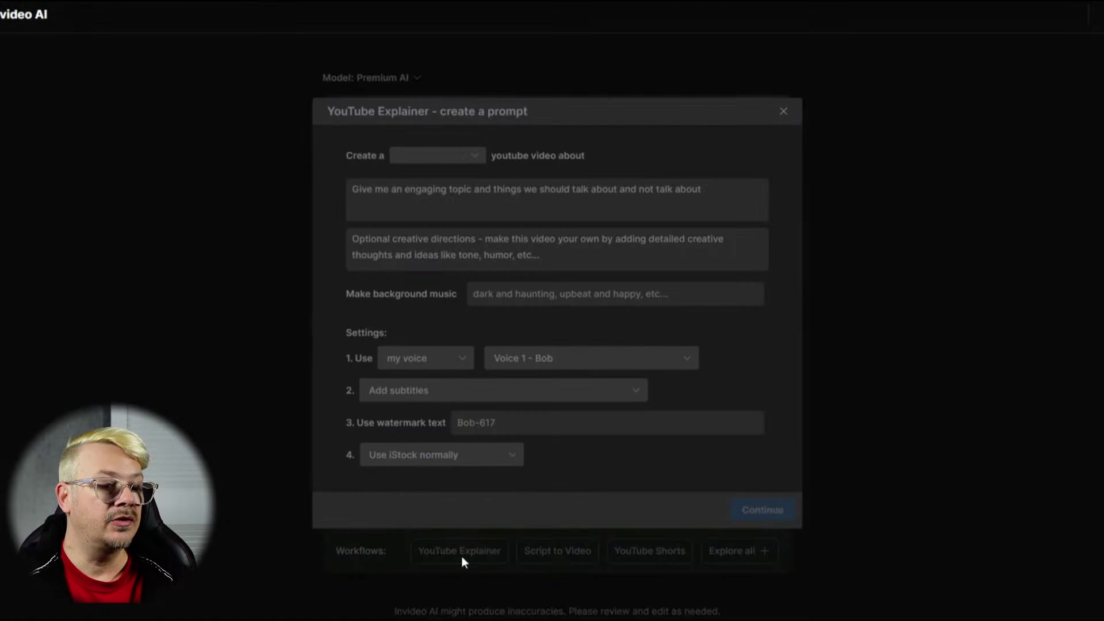
left_click(474, 157)
left_click(446, 225)
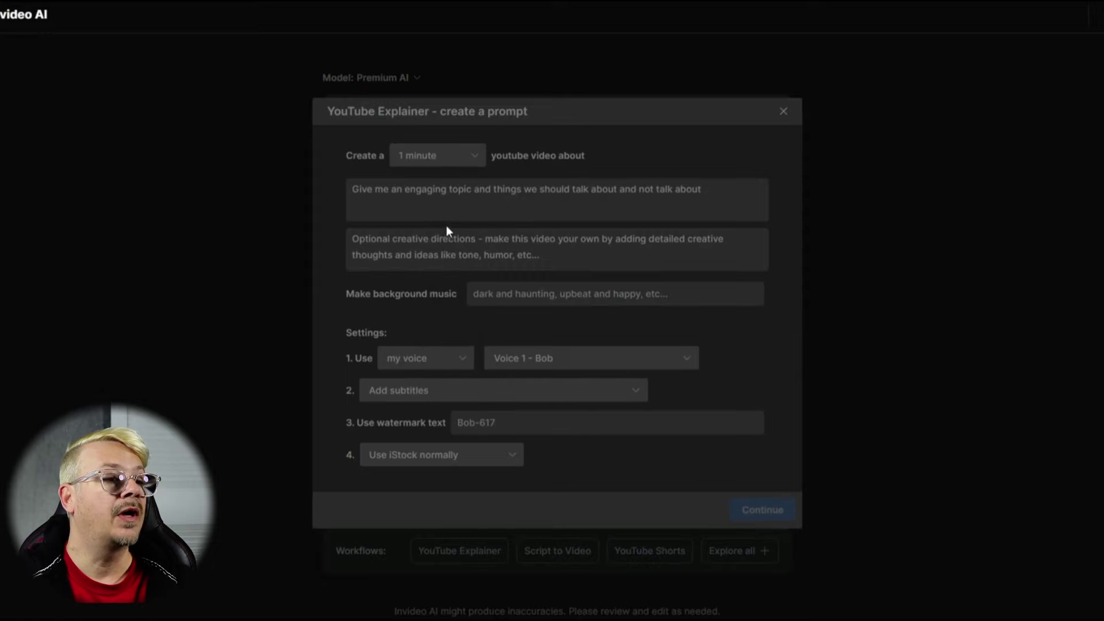
left_click(461, 199)
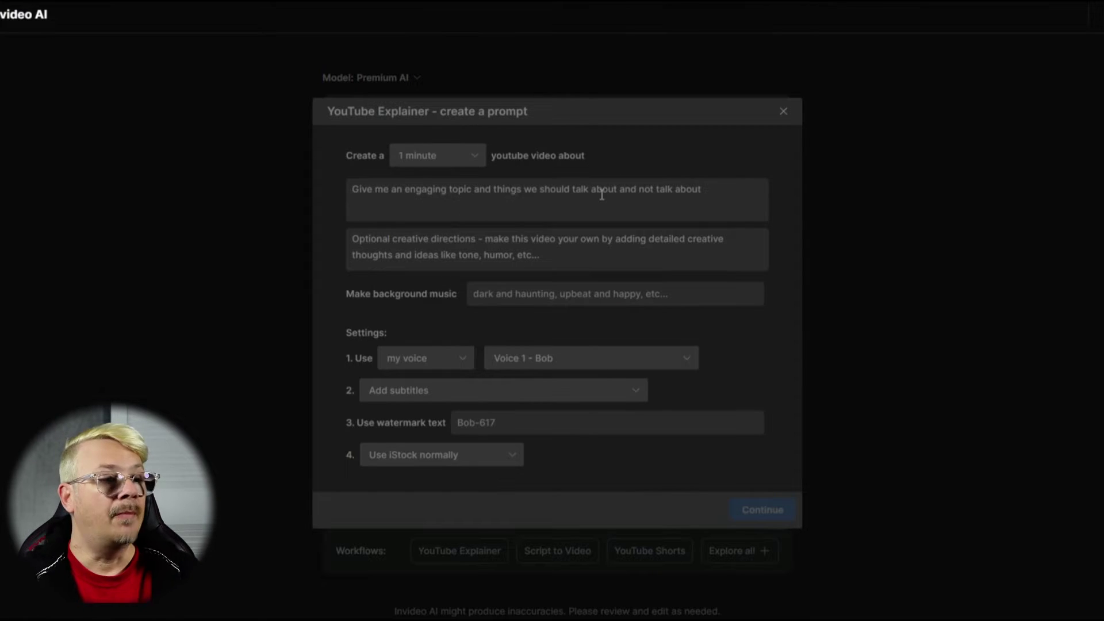
type("Things to see and do in Baltimore, Maryland")
key("Tab")
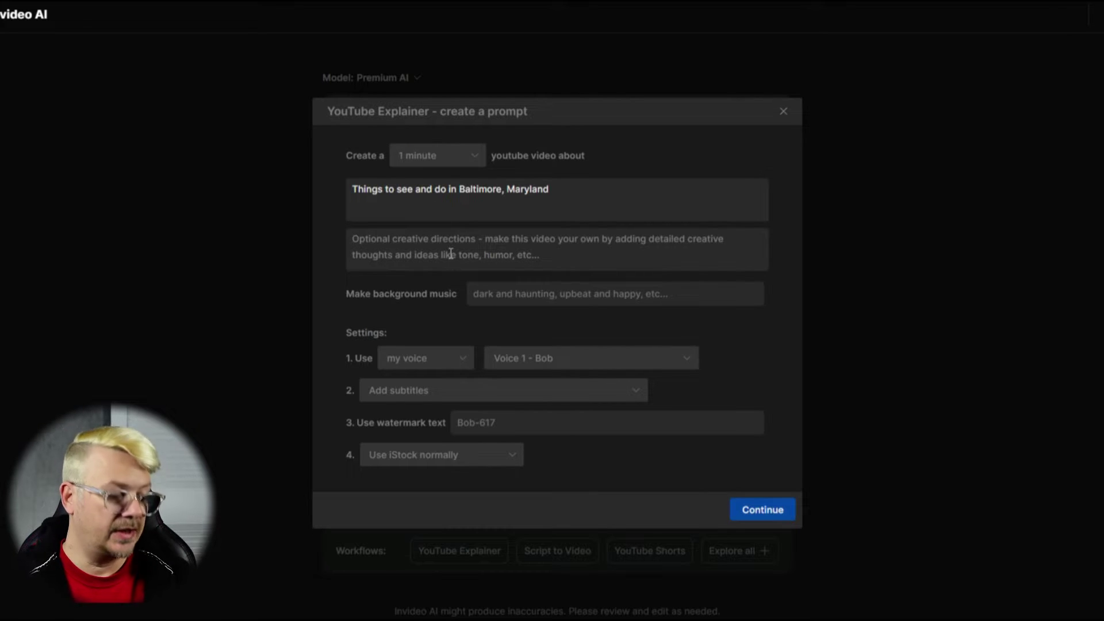
type("make it casual and include some humor")
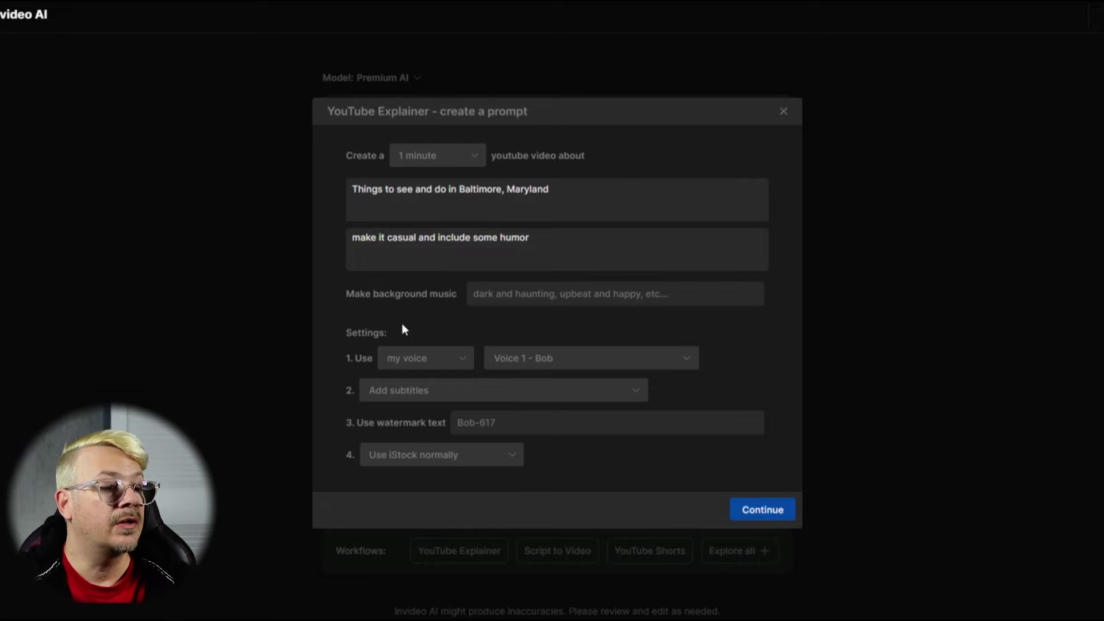
Set the narrator to my voice, Voice 1 - Bob, and add the settings to the prompt
left_click(438, 359)
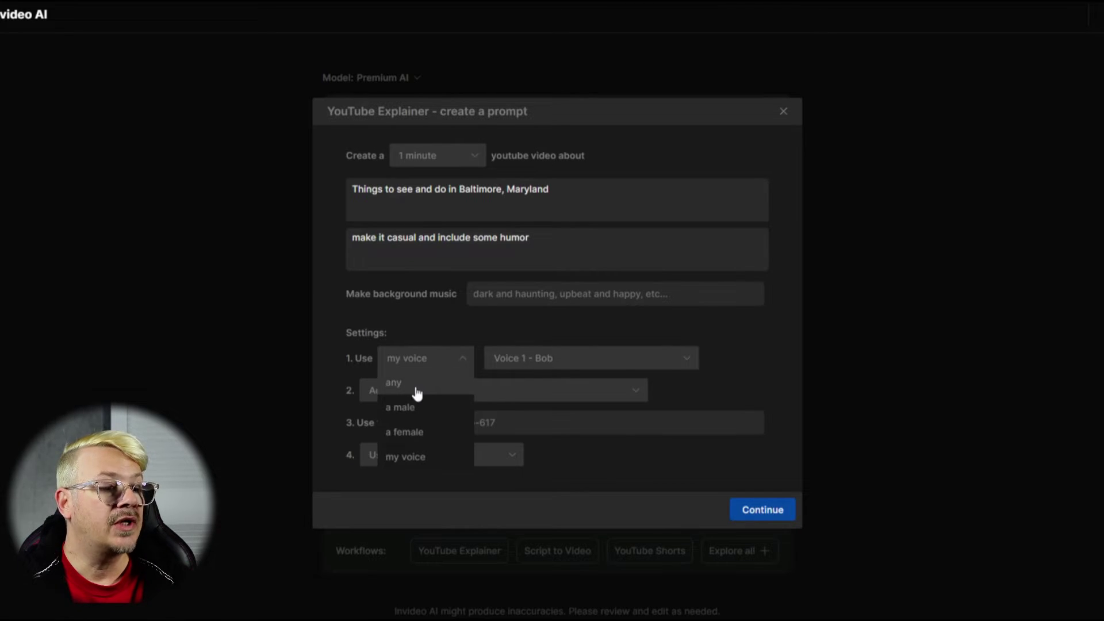
left_click(414, 384)
left_click(458, 363)
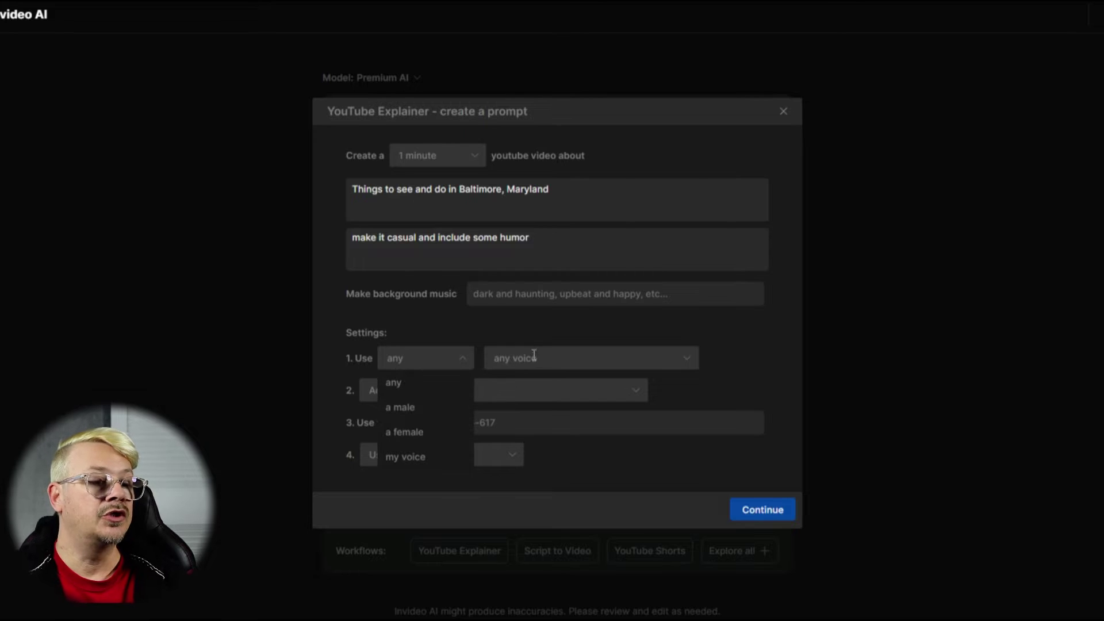
left_click(455, 359)
left_click(456, 359)
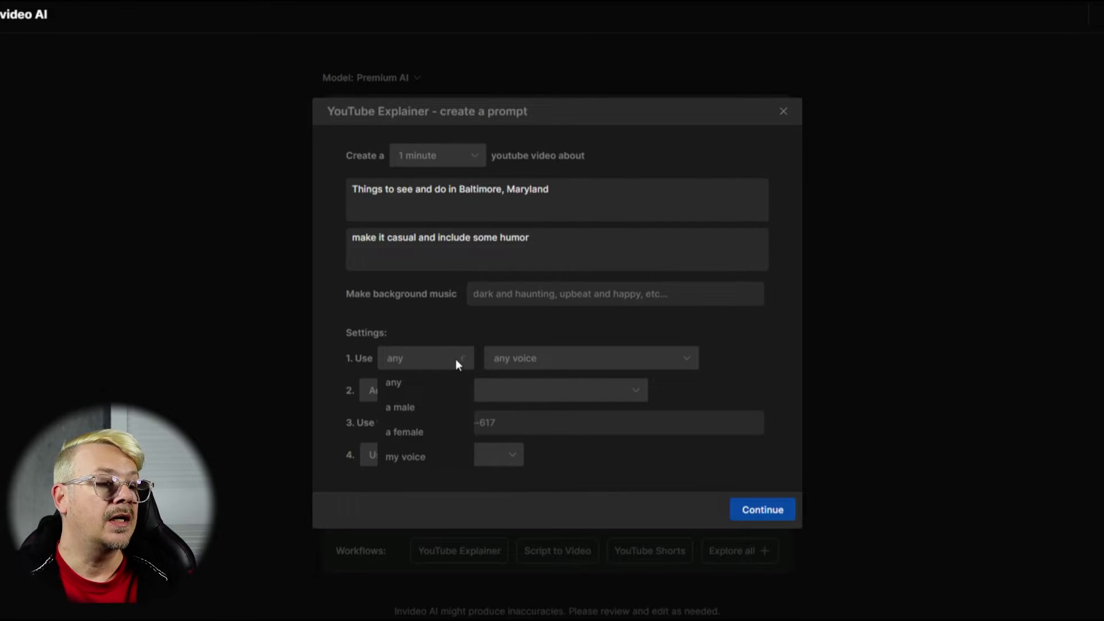
left_click(452, 466)
left_click(630, 355)
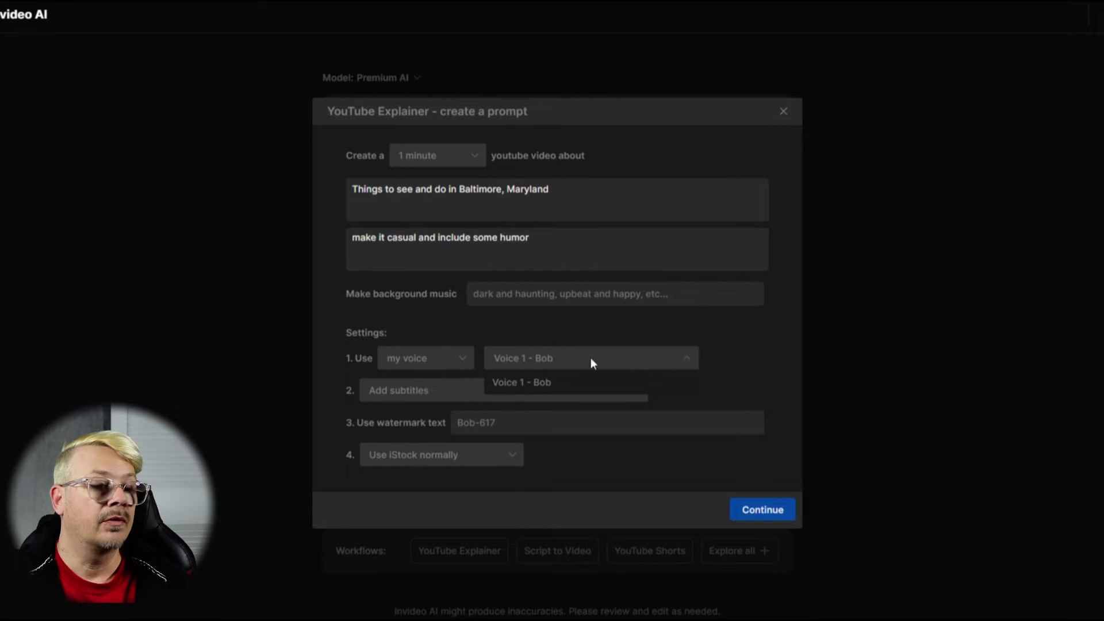
left_click(561, 382)
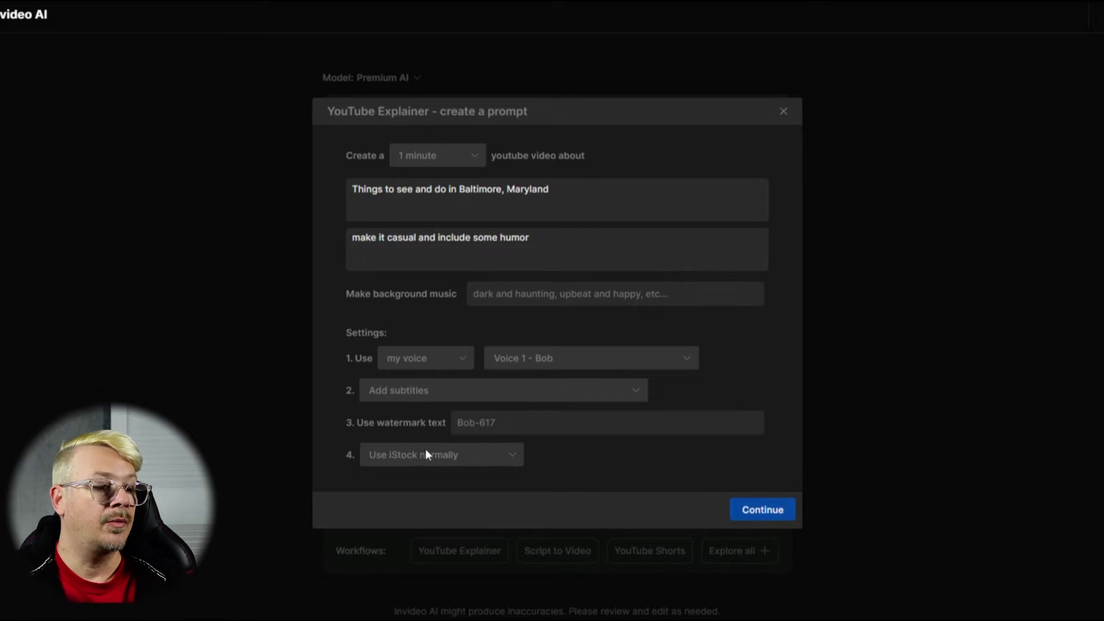
left_click(756, 511)
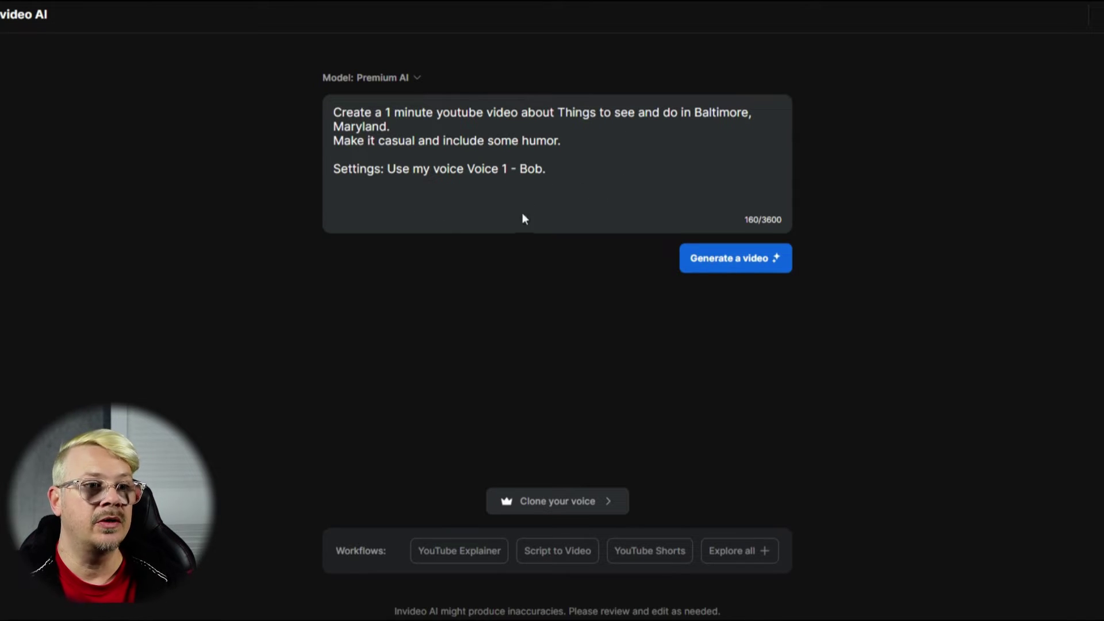
Generate from the prompt and change Look and Feel from Bright to Professional
left_click(729, 260)
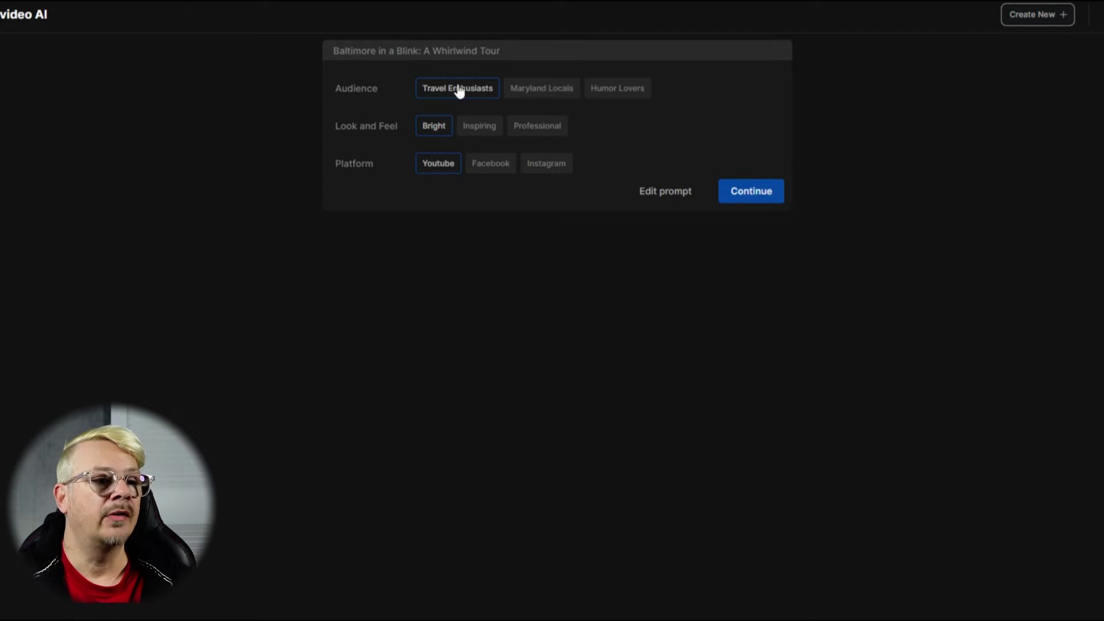
left_click(546, 133)
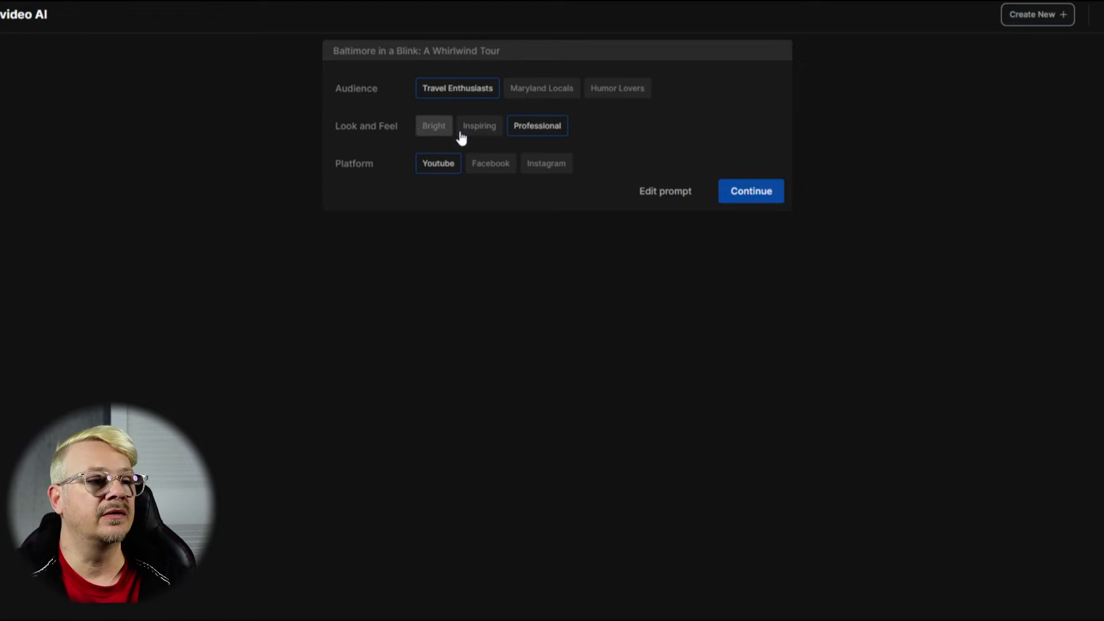
Continue with these settings to generate the 'Baltimore in a Blink' video
left_click(752, 197)
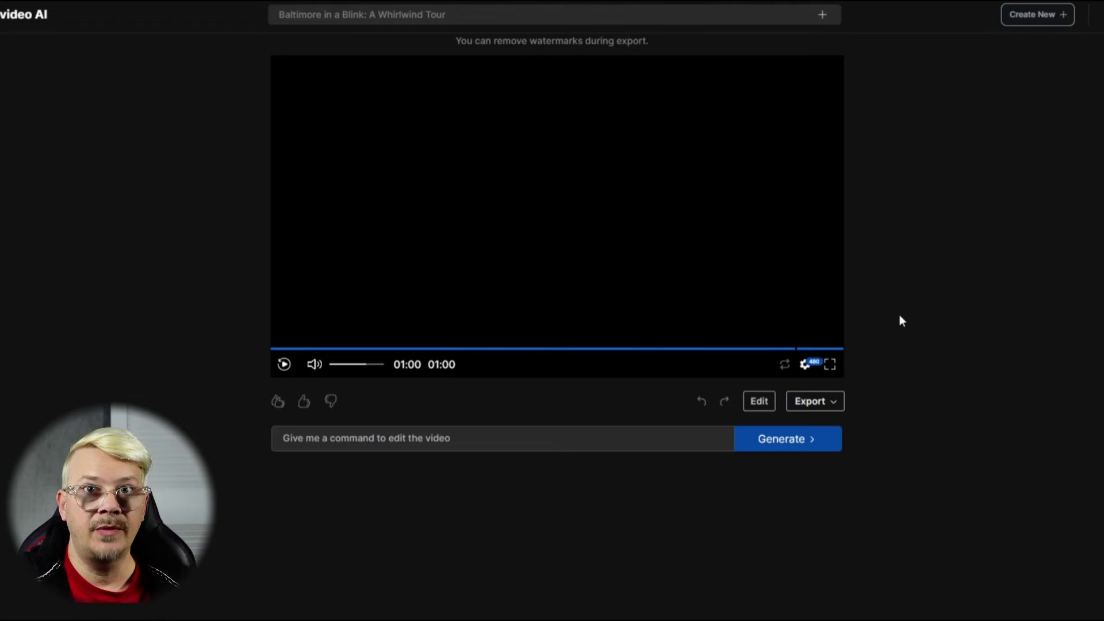
Swap scene 1's third clip for an aerial street clip from a stock 'baltimore' search and apply
left_click(758, 402)
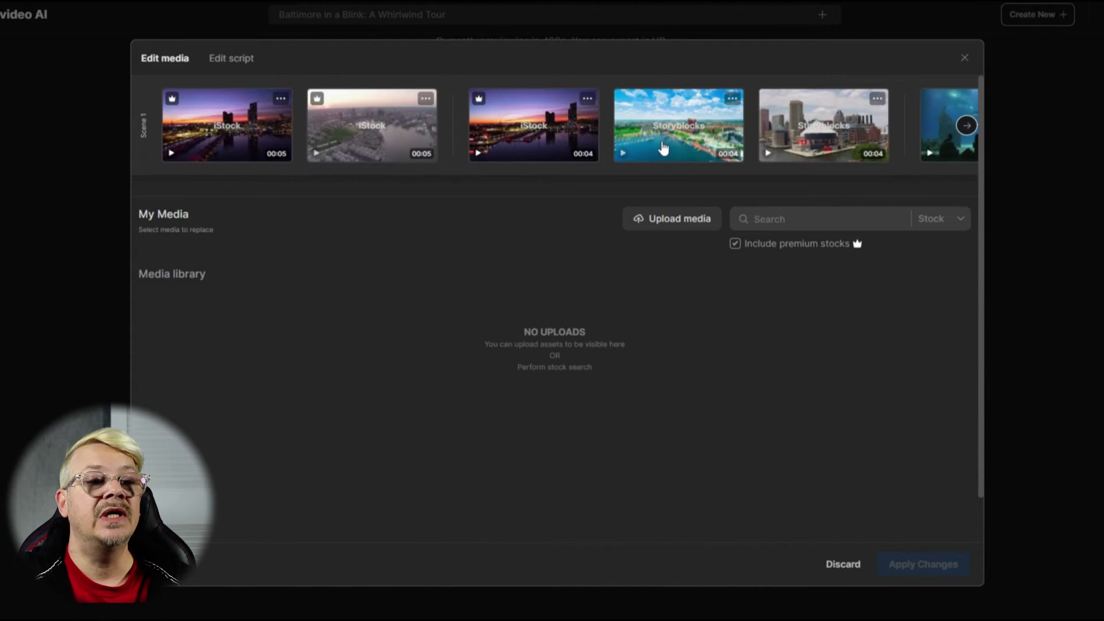
left_click(538, 138)
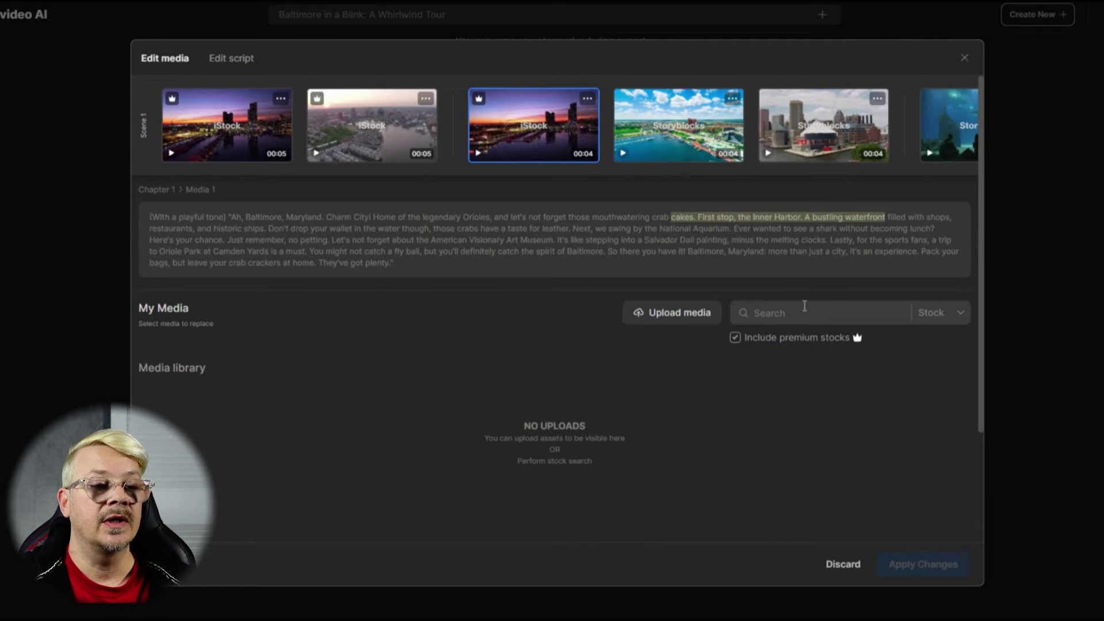
left_click(787, 312)
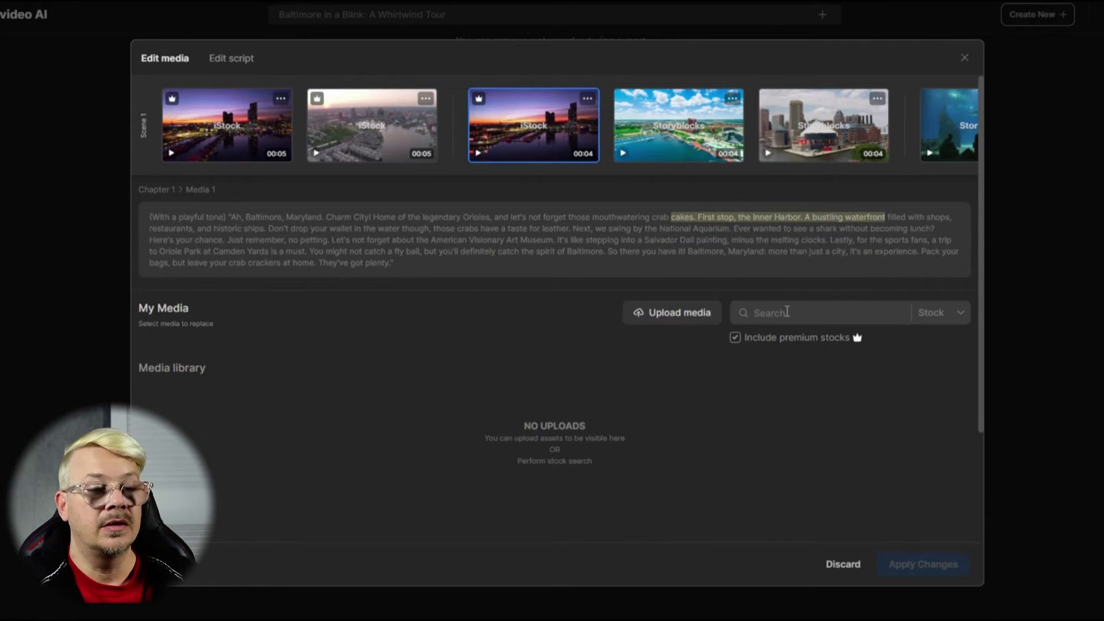
type("baltiimo")
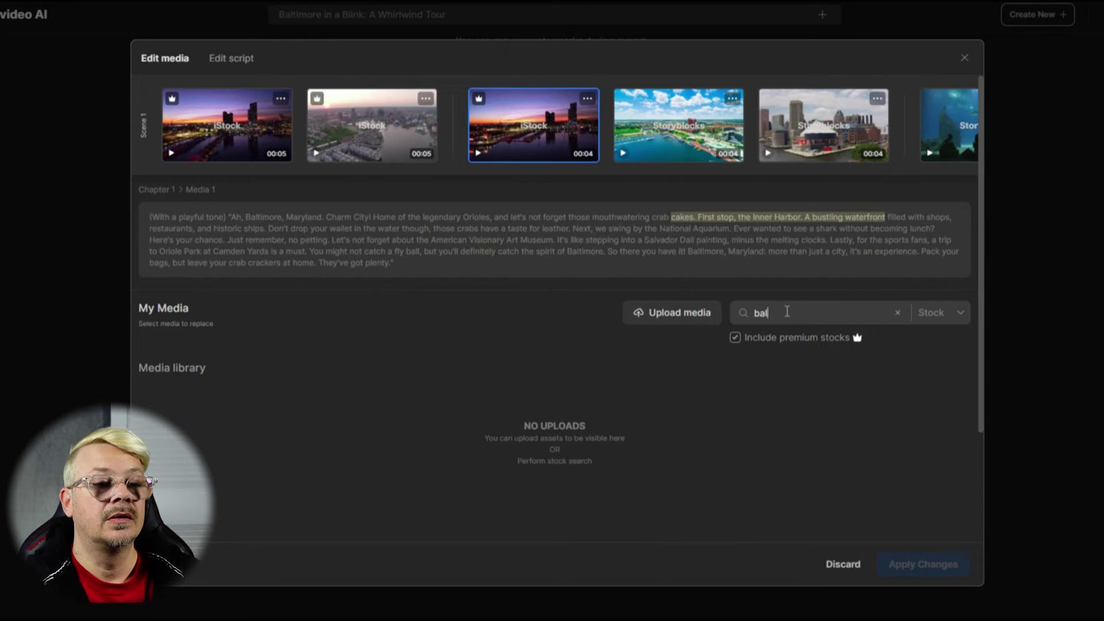
key("BackSpace")
key("BackSpace")
key("BackSpace")
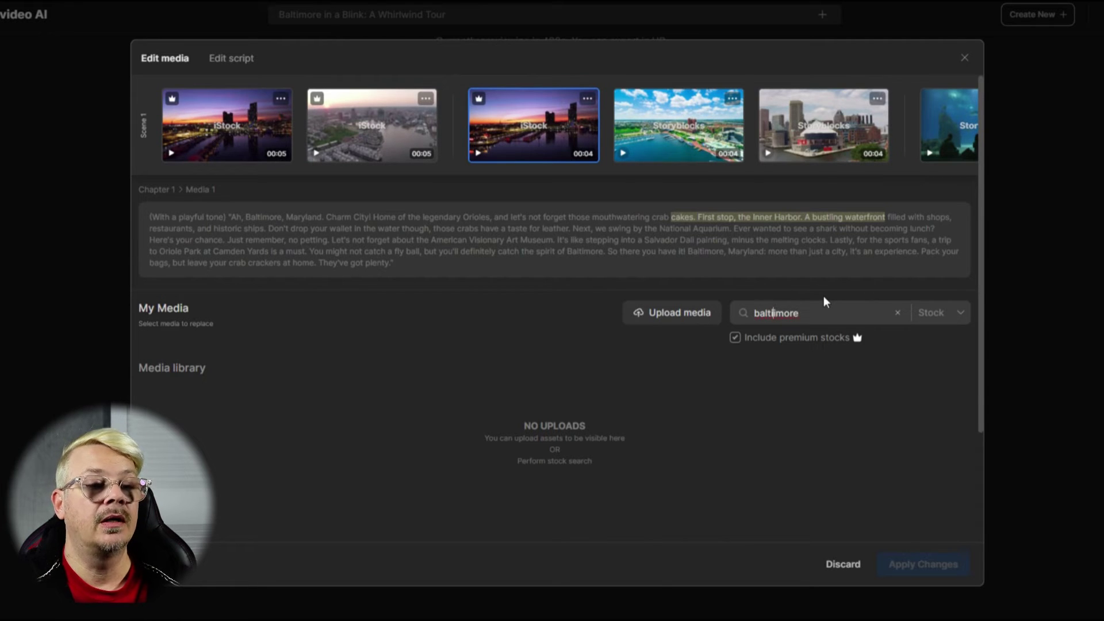
type("more")
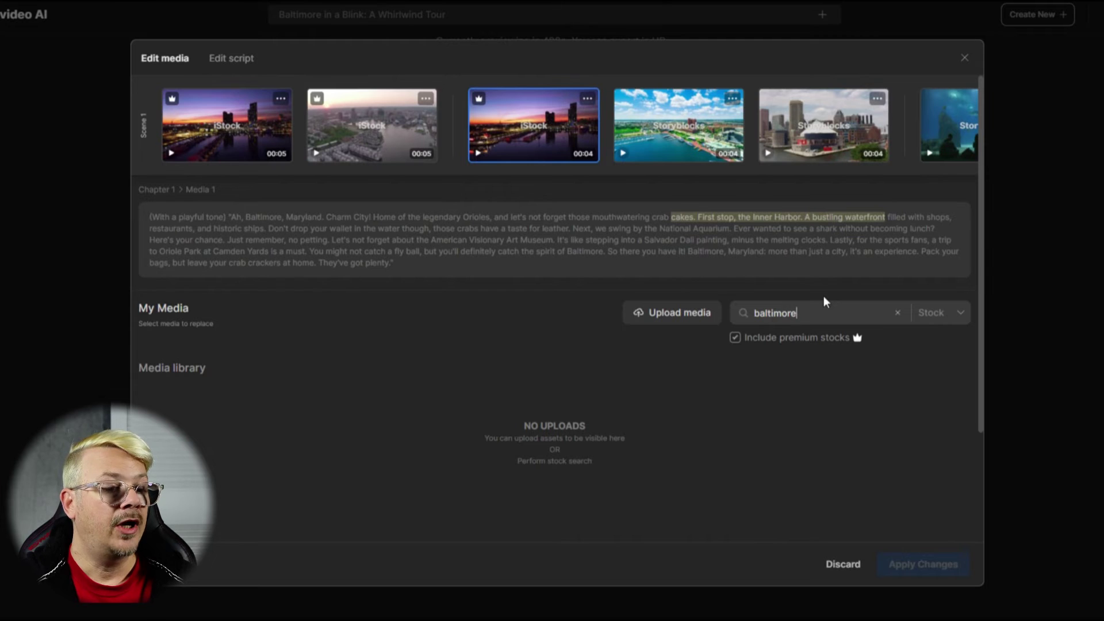
key("Return")
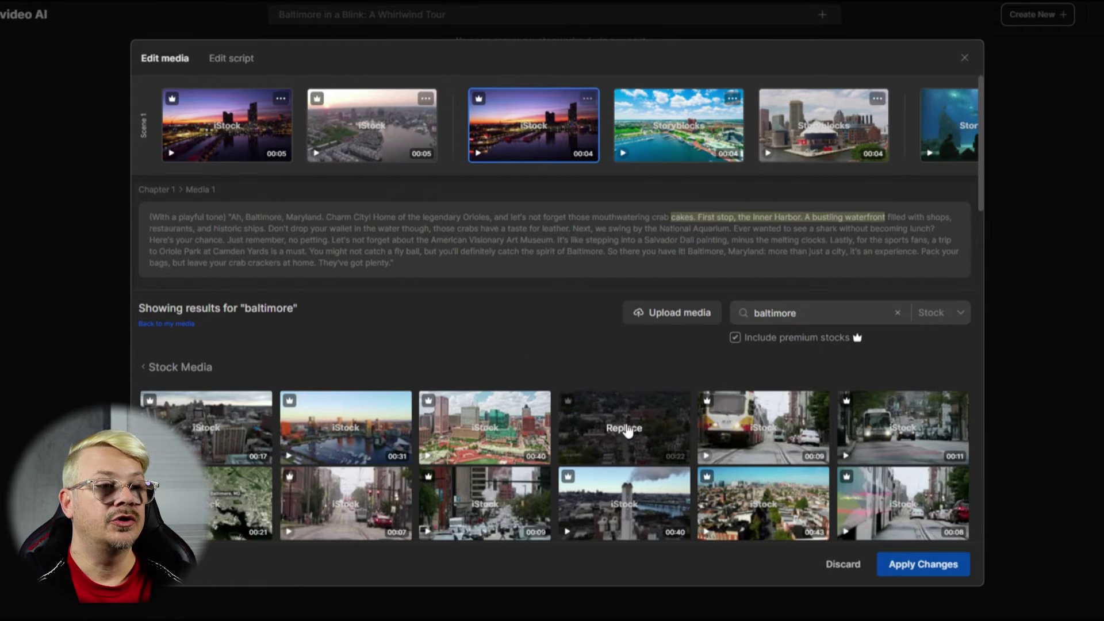
left_click(622, 432)
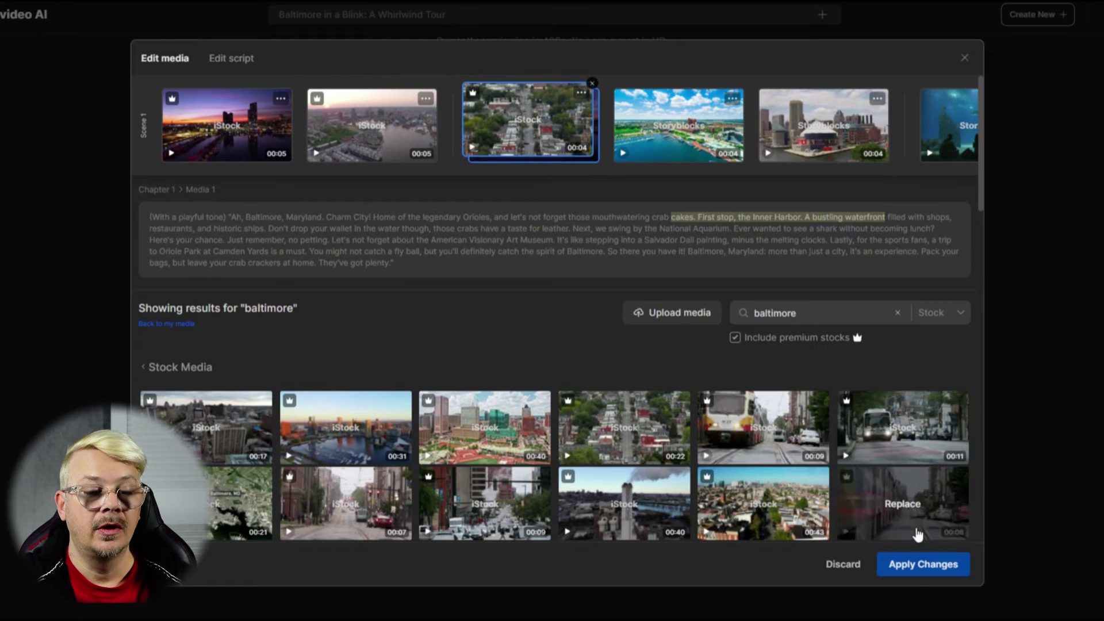
left_click(916, 567)
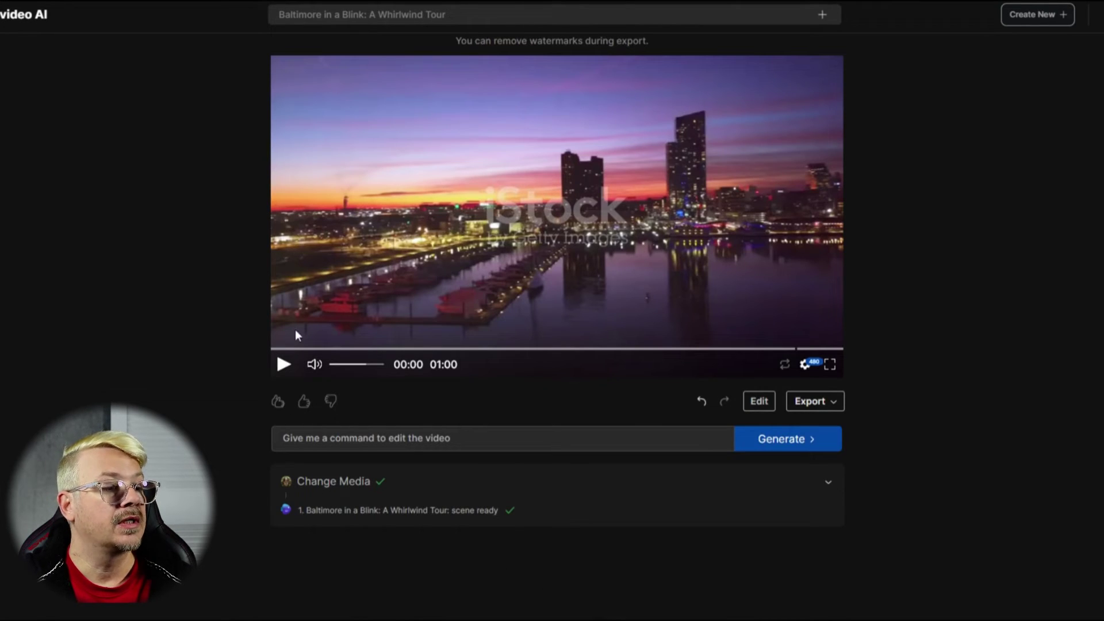
left_click_drag(289, 351, 446, 348)
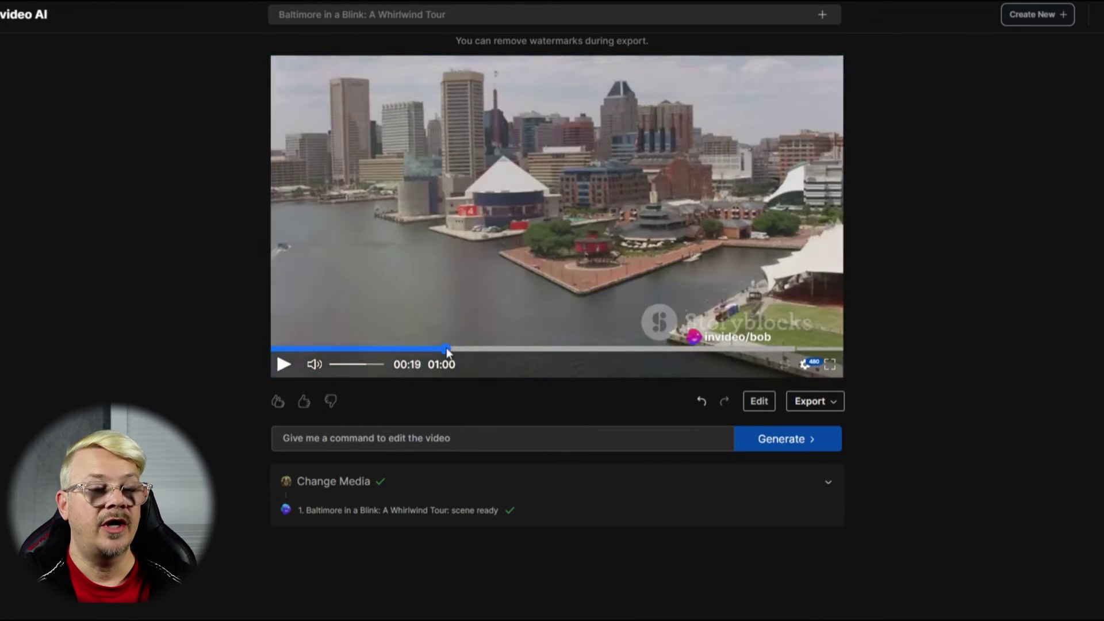
left_click(753, 402)
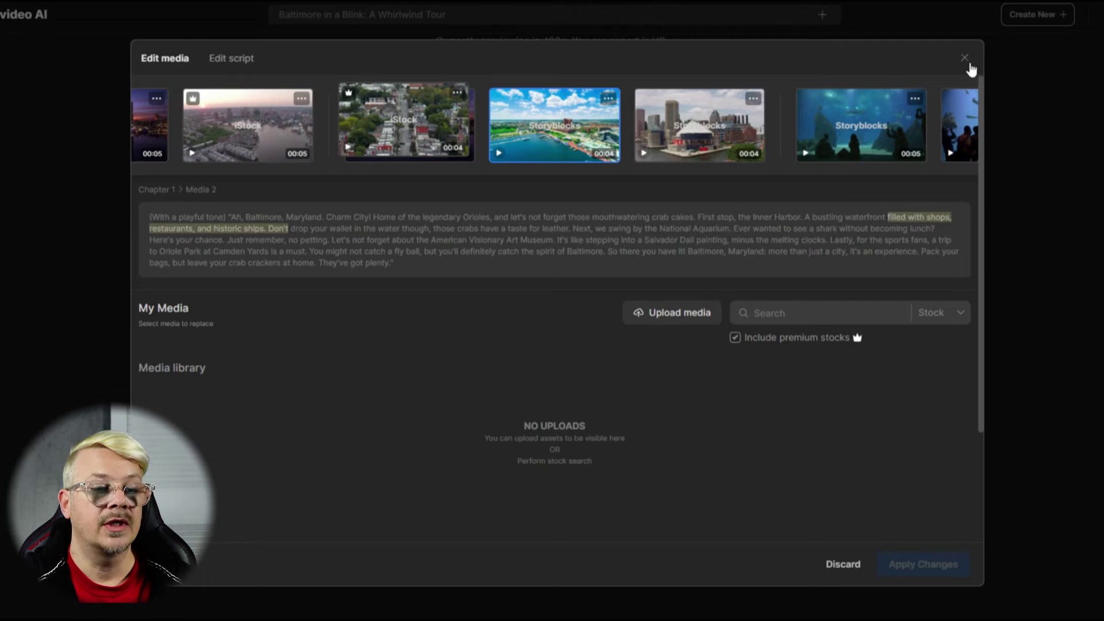
left_click(965, 58)
left_click(765, 404)
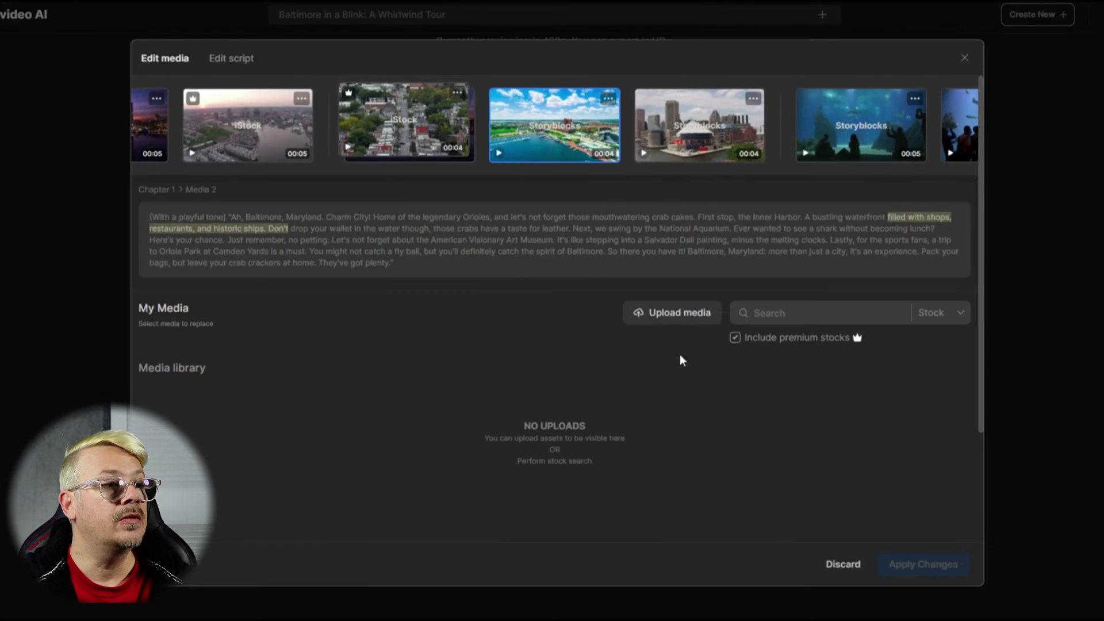
left_click(236, 61)
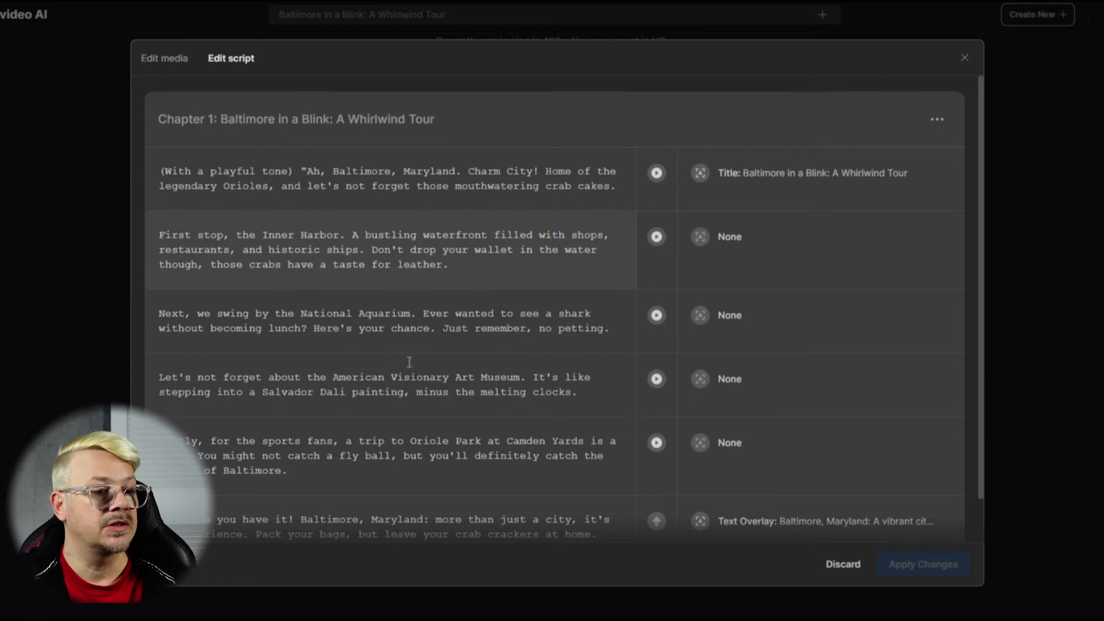
scroll(460, 396, "down", 1)
scroll(442, 391, "up", 1)
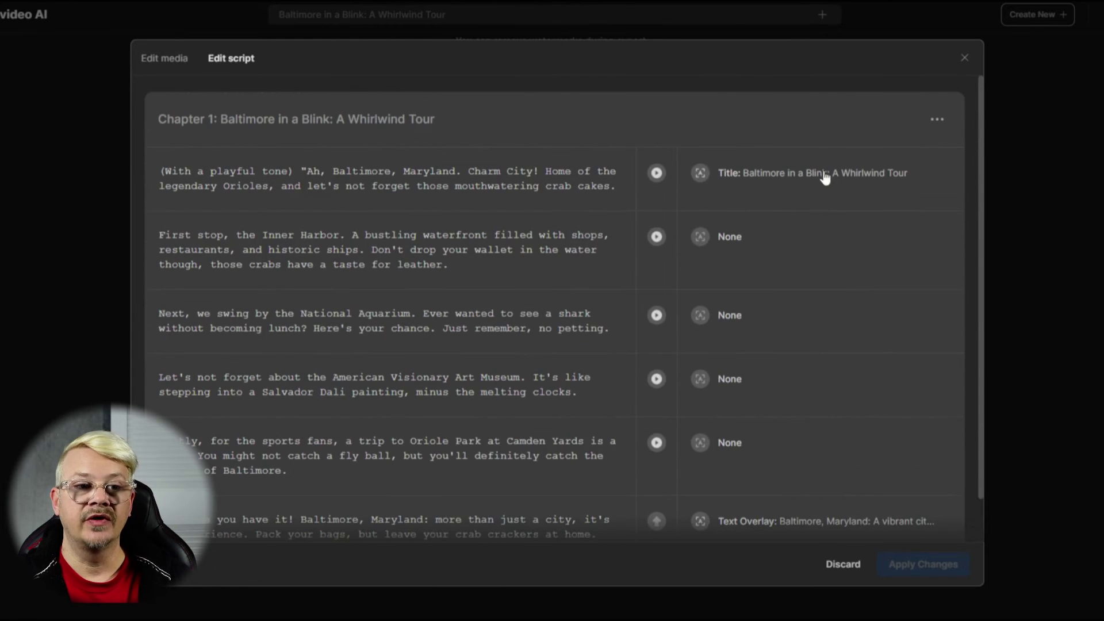
scroll(827, 462, "down", 1)
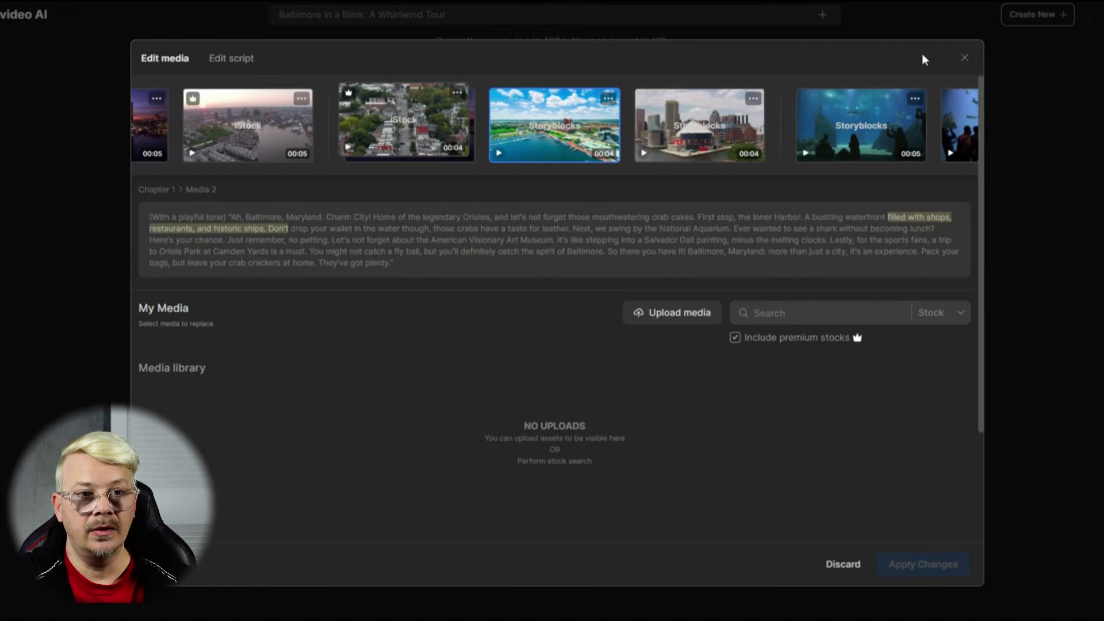
left_click(964, 58)
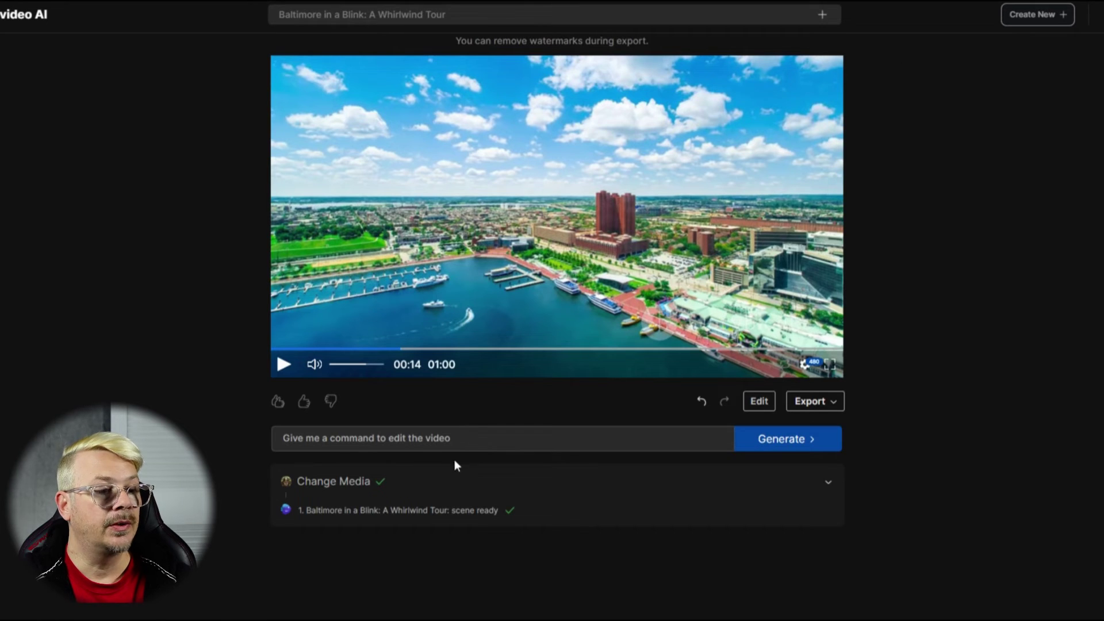
Dismiss the command box, then review the video's script in the editor and close it
left_click(294, 438)
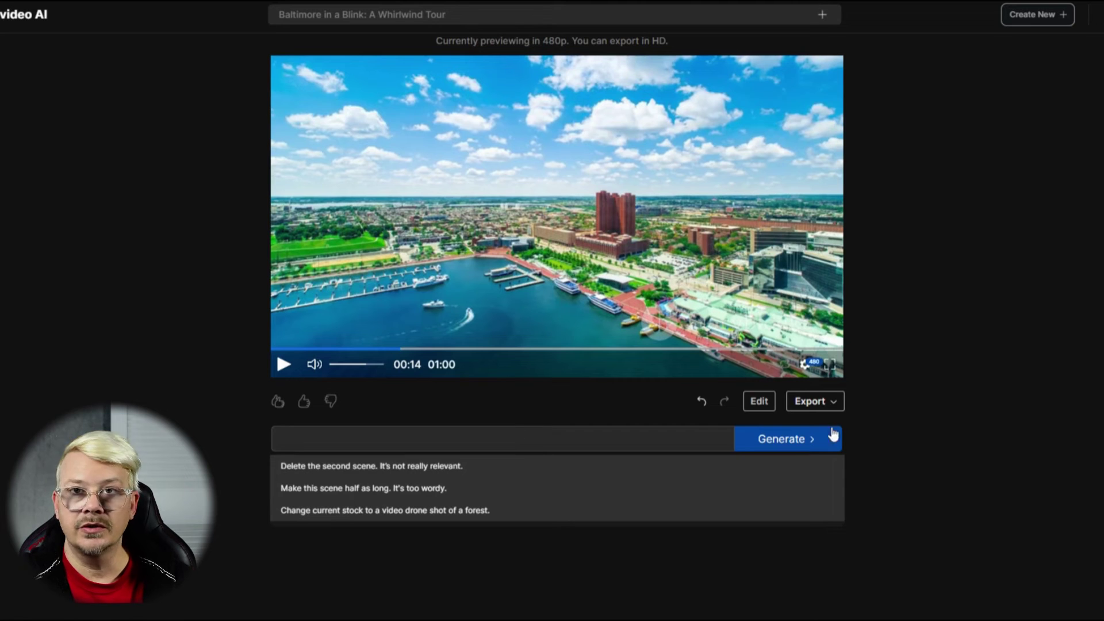
left_click(964, 435)
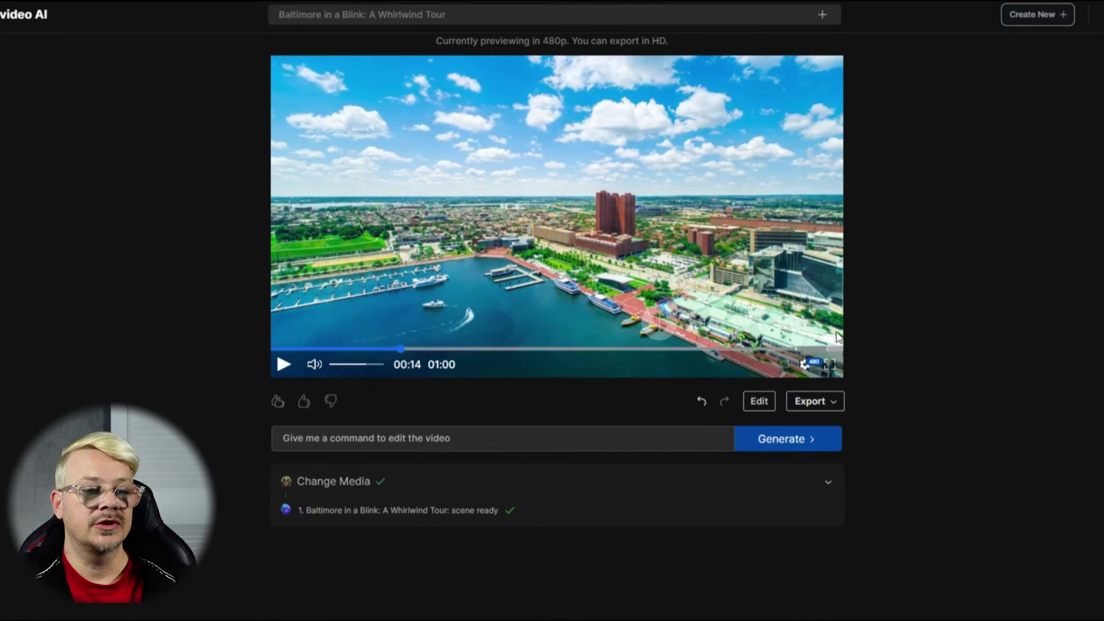
left_click(759, 402)
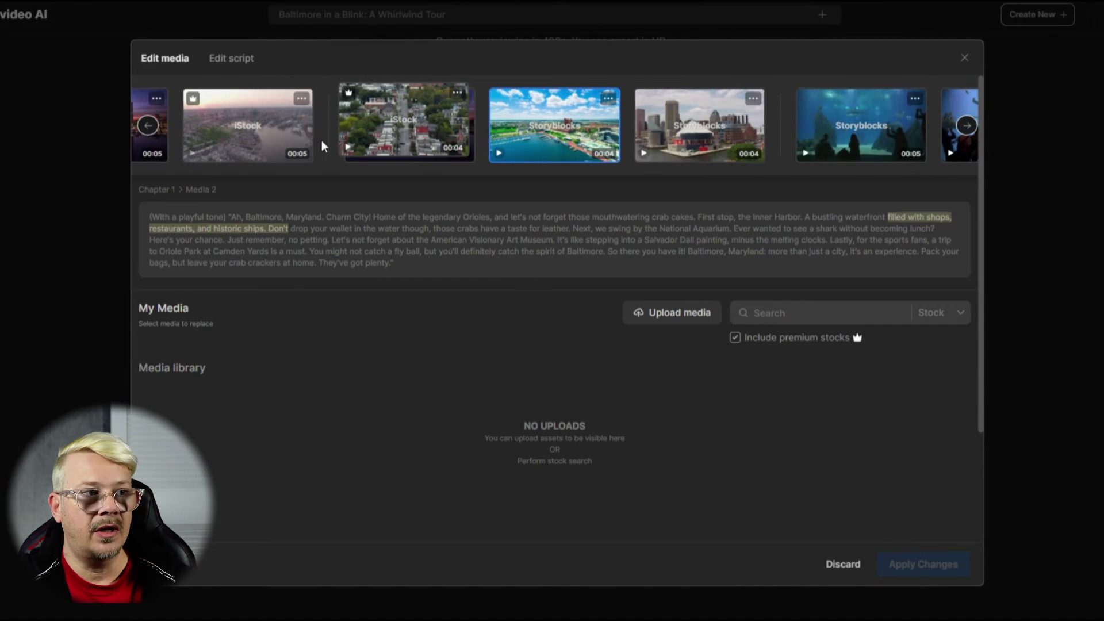
left_click(245, 62)
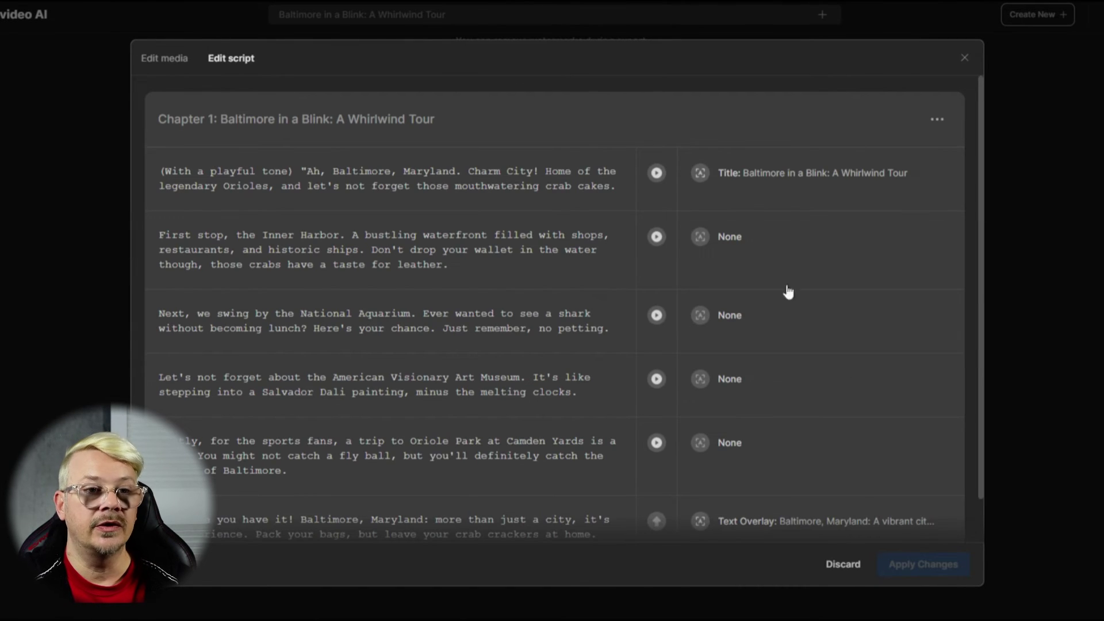
left_click(963, 58)
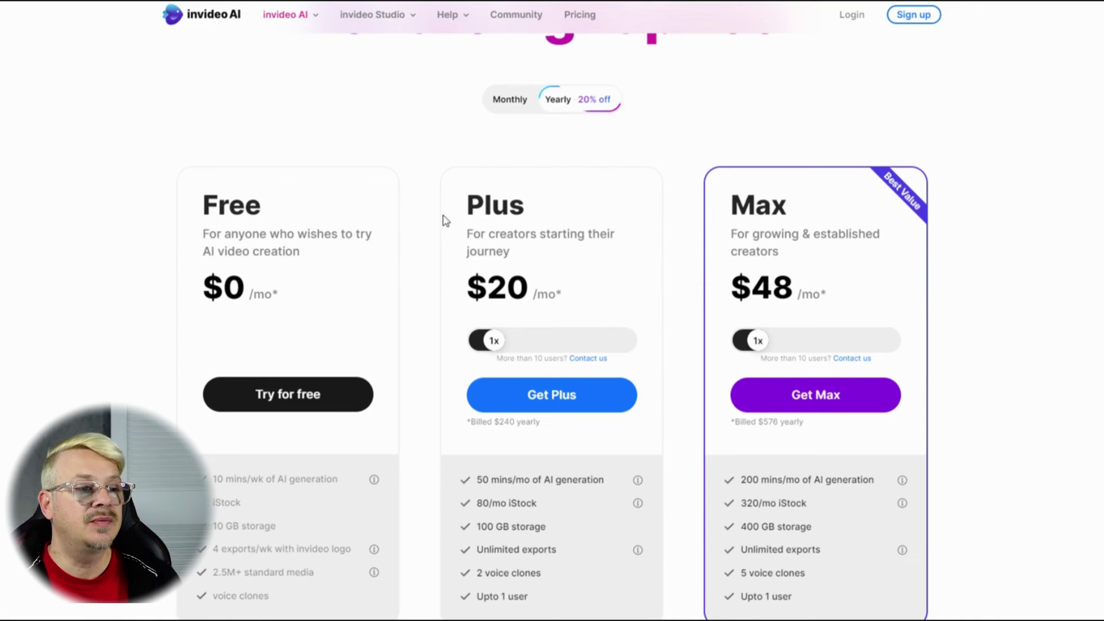
Switch the pricing page to Monthly billing, showing Plus at $25/mo and Max at $60/mo
scroll(545, 248, "down", 1)
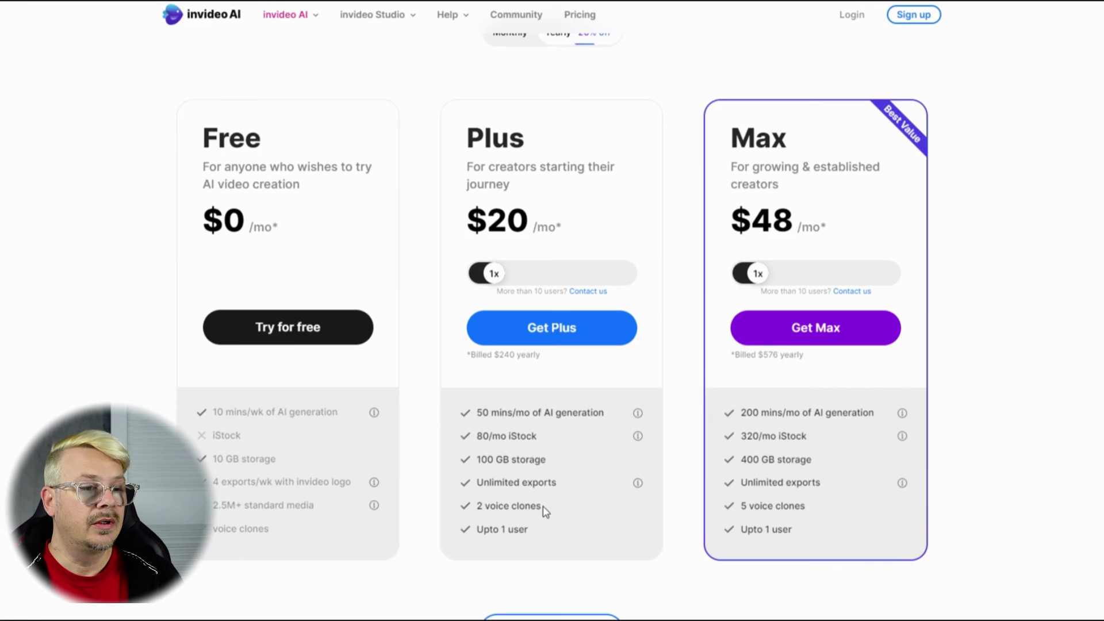
scroll(545, 511, "up", 3)
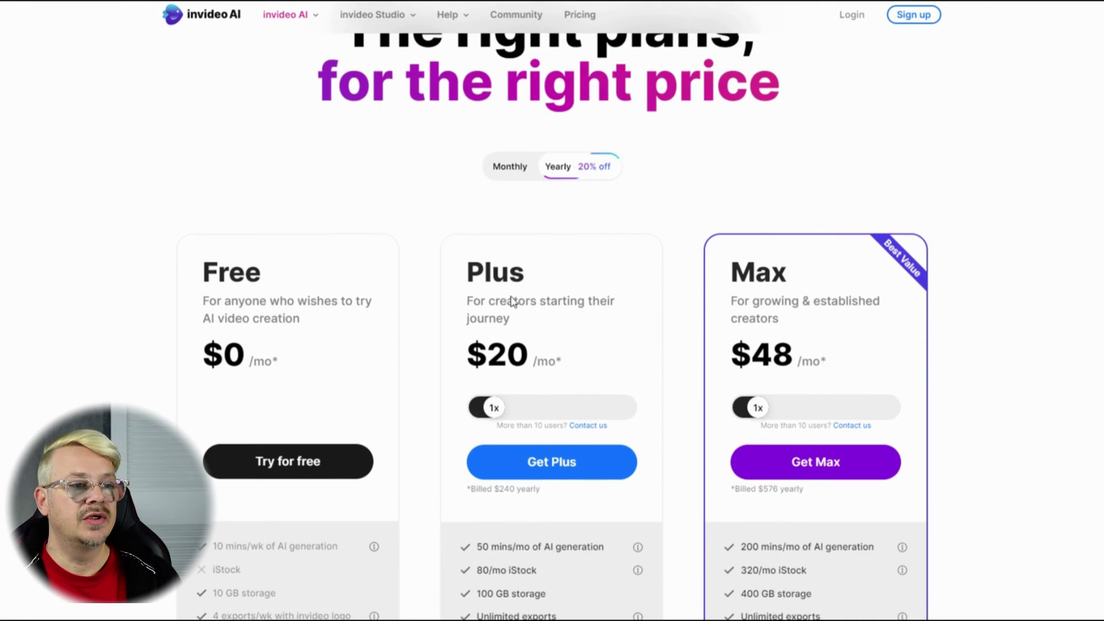
left_click(511, 168)
left_click(510, 168)
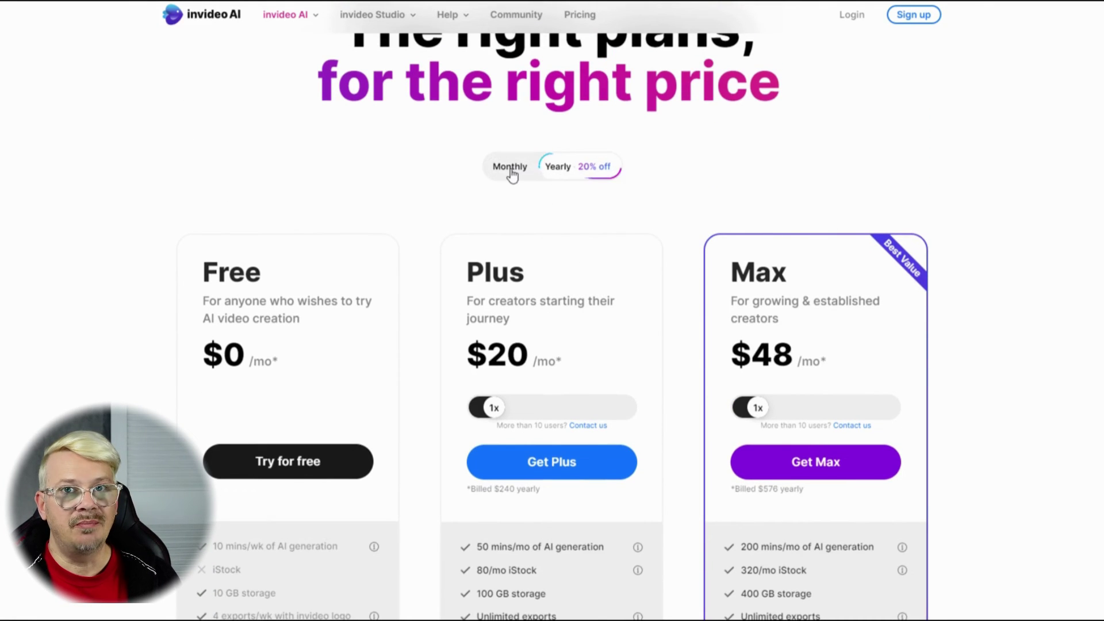
left_click(511, 170)
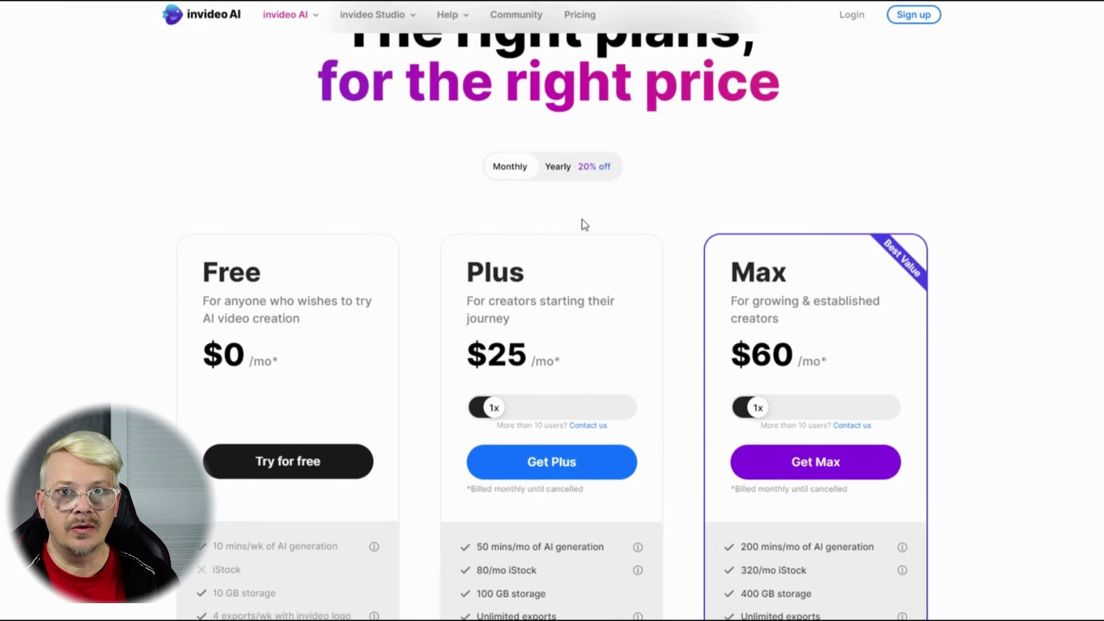